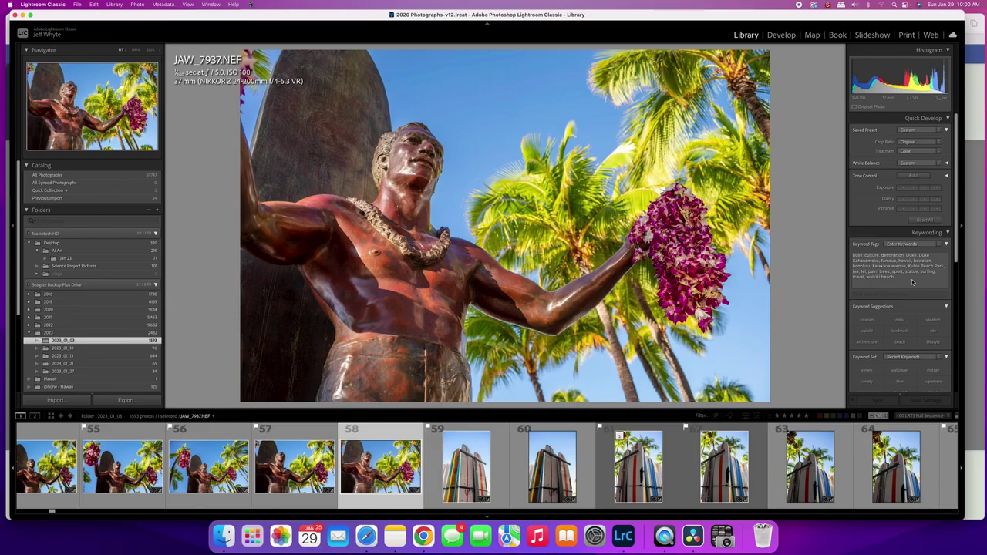
- Delete all keyword tags from the statue photo, then bring the IMS Keyworder site up in Safari
{"action": "left_click", "coordinate": [912, 279]}
{"action": "double_click", "coordinate": [887, 277]}
{"action": "left_click_drag", "start_coordinate": [882, 271], "coordinate": [856, 257]}
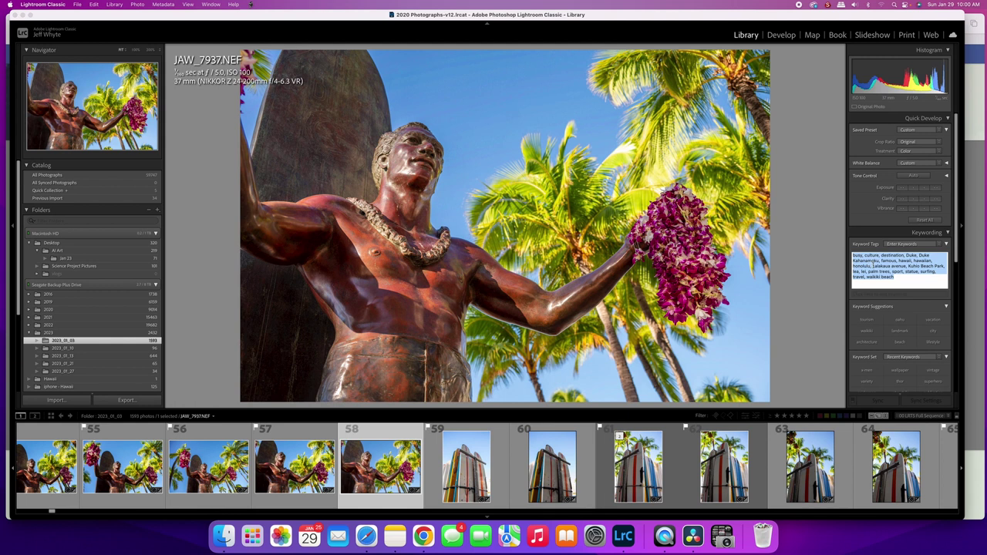
{"action": "scroll", "coordinate": [902, 324], "scroll_direction": "down", "scroll_amount": 5}
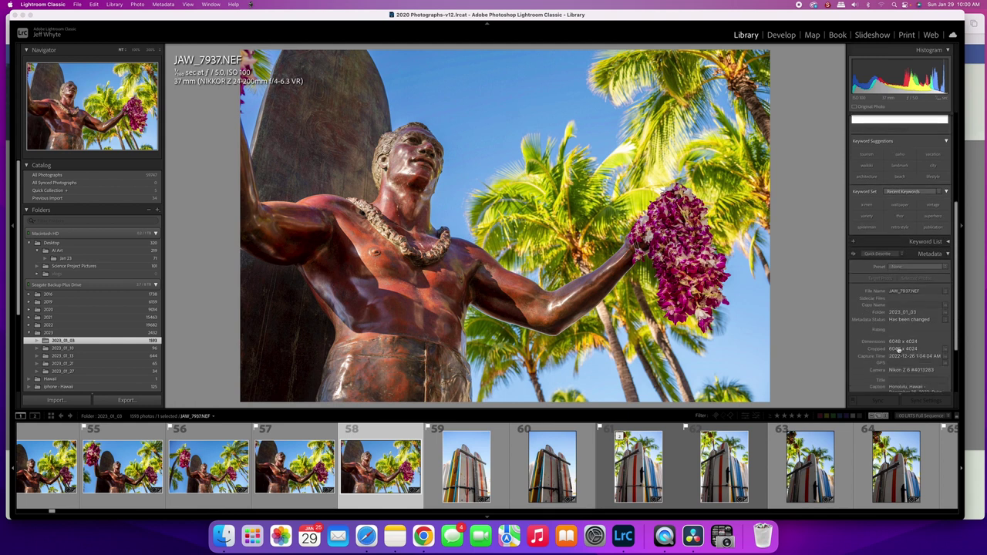
{"action": "scroll", "coordinate": [902, 363], "scroll_direction": "up", "scroll_amount": 6}
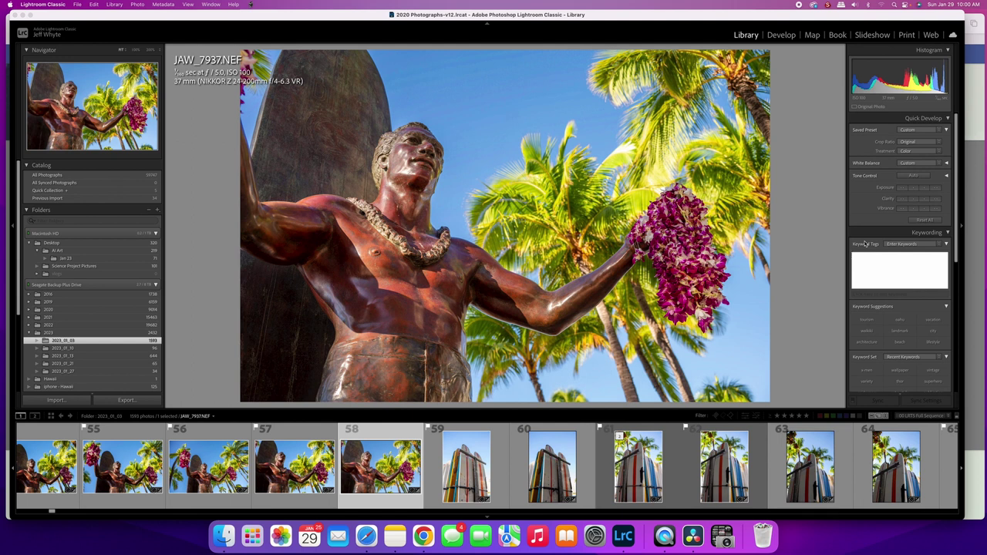
{"action": "left_click", "coordinate": [368, 537]}
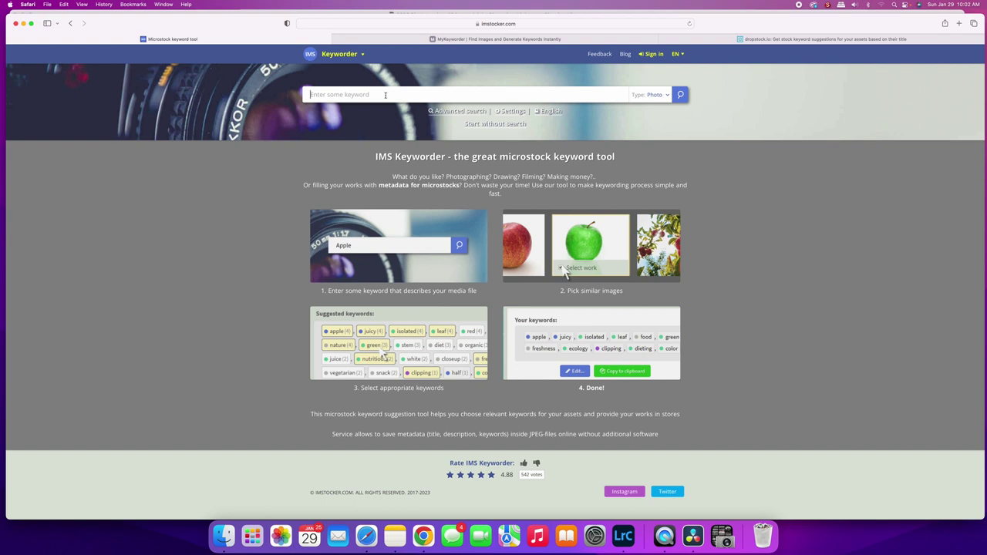
- Search IMS Keyworder for 'duke kahanamoku waikiki' and page forward through the result strip
{"action": "type", "text": "duke kahanamoku waikiki"}
{"action": "left_click", "coordinate": [681, 94]}
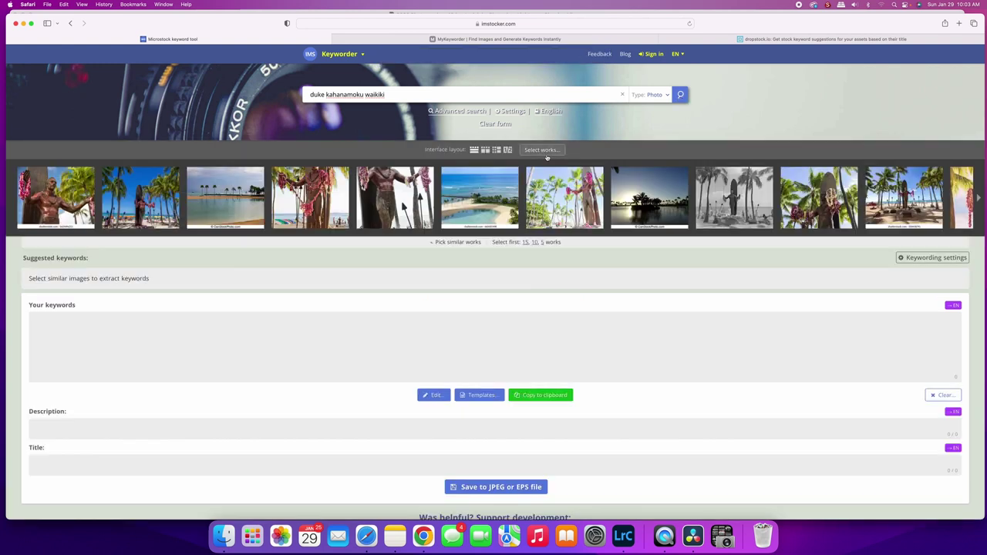
{"action": "mouse_move", "coordinate": [546, 187]}
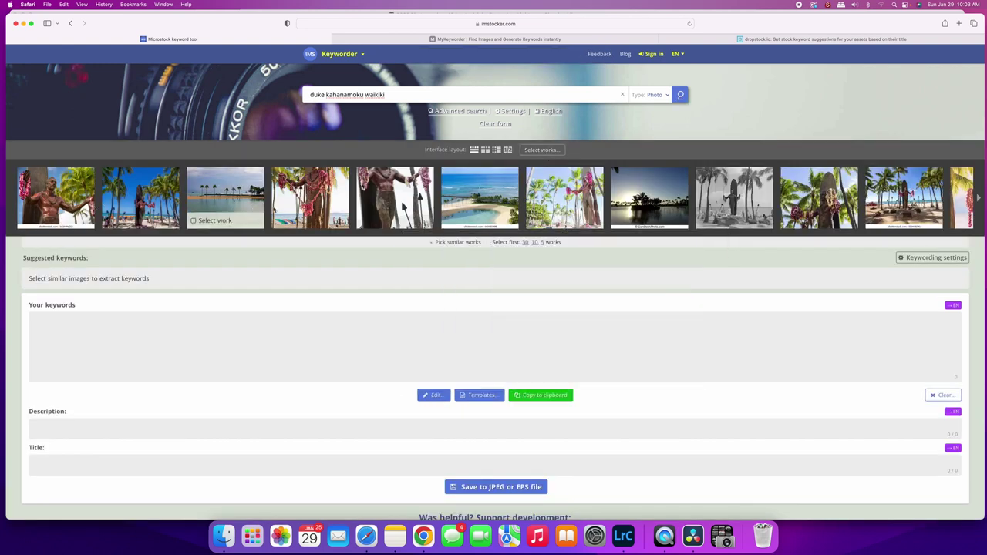
{"action": "left_click", "coordinate": [978, 198]}
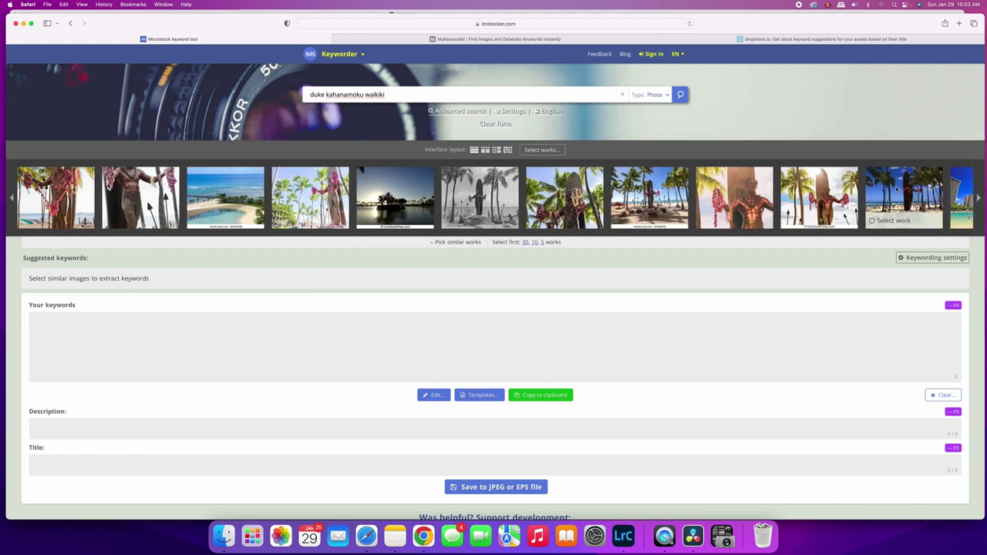
- Mark five matching Duke Kahanamoku statue photos in the results as similar
{"action": "left_click", "coordinate": [11, 198]}
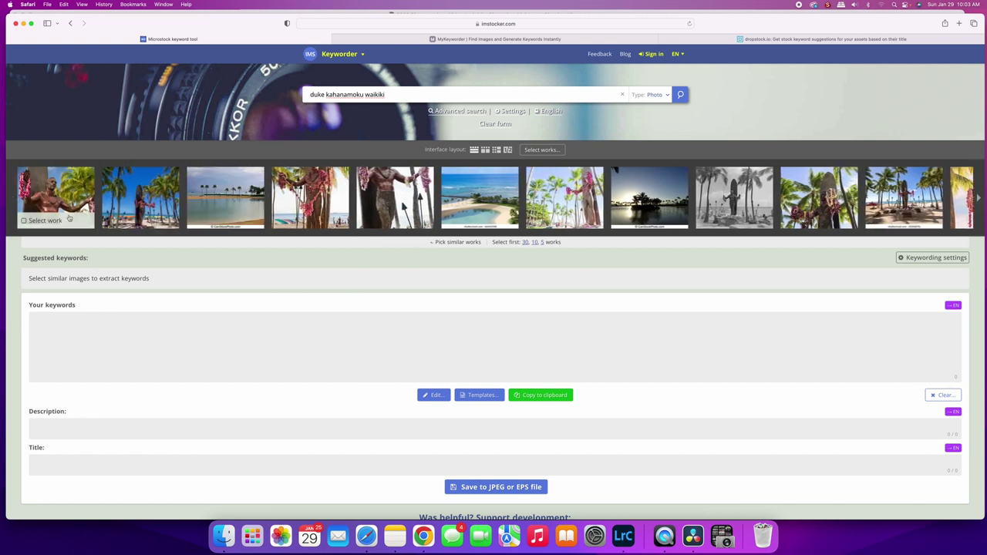
{"action": "left_click", "coordinate": [68, 220]}
{"action": "mouse_move", "coordinate": [135, 202]}
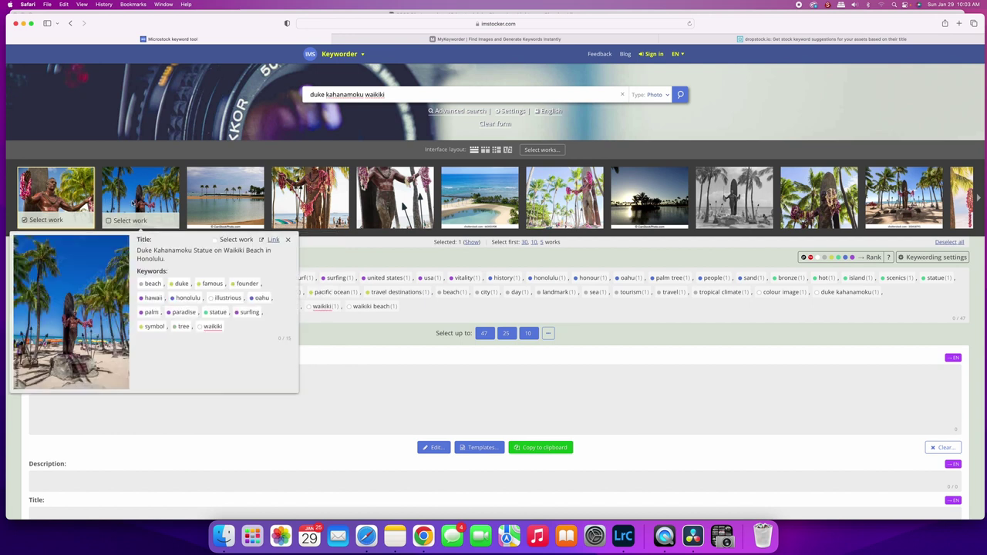
{"action": "left_click", "coordinate": [130, 220]}
{"action": "left_click", "coordinate": [555, 219]}
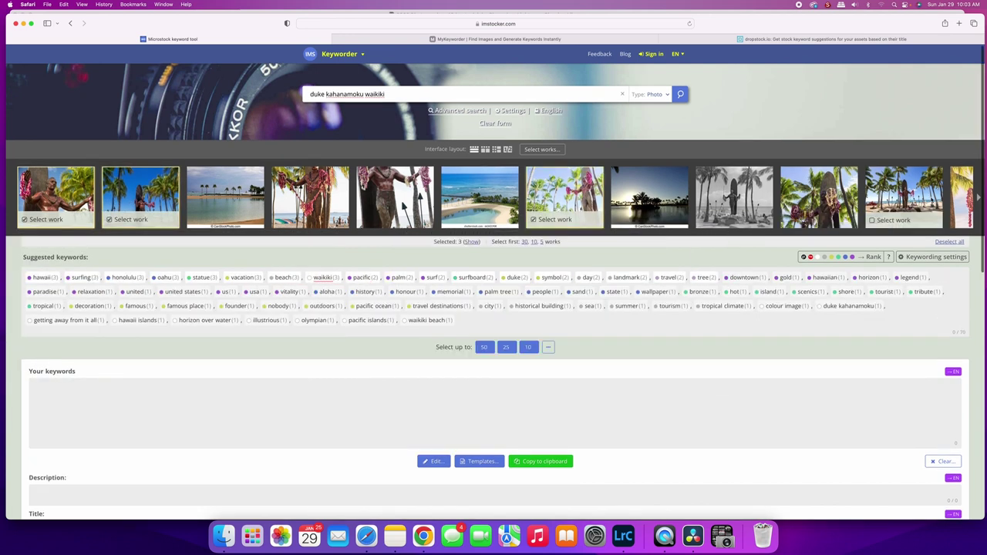
{"action": "left_click", "coordinate": [978, 202]}
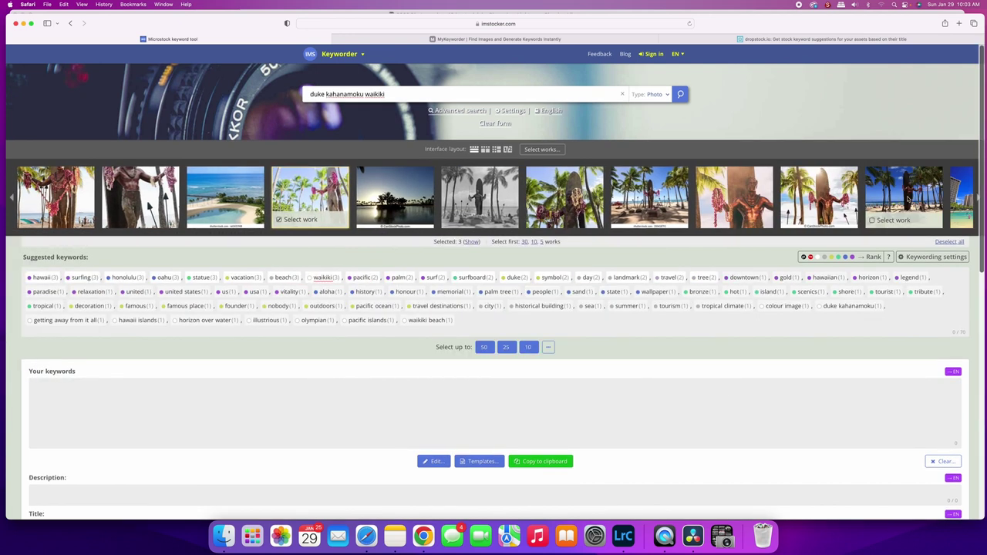
{"action": "left_click", "coordinate": [907, 201]}
{"action": "left_click", "coordinate": [806, 203]}
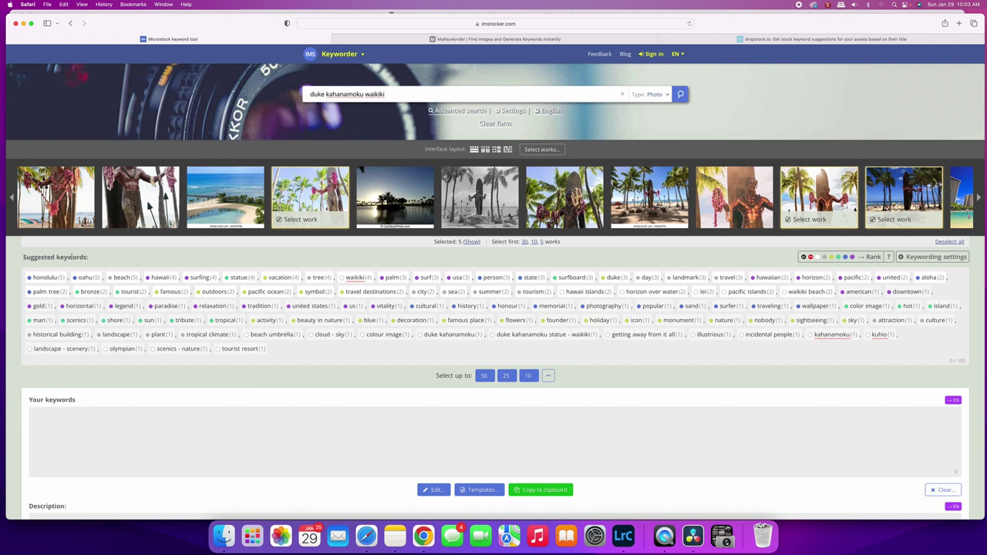
- Add honolulu from the 105 suggested keywords to the keyword list
{"action": "mouse_move", "coordinate": [55, 203]}
{"action": "mouse_move", "coordinate": [54, 282]}
{"action": "scroll", "coordinate": [853, 441], "scroll_direction": "down", "scroll_amount": 1}
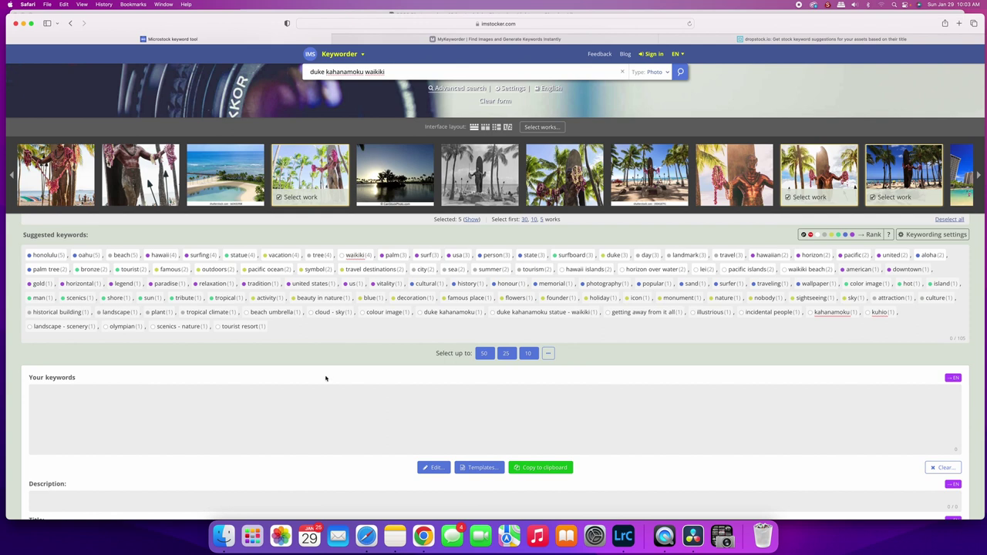
{"action": "left_click", "coordinate": [44, 255]}
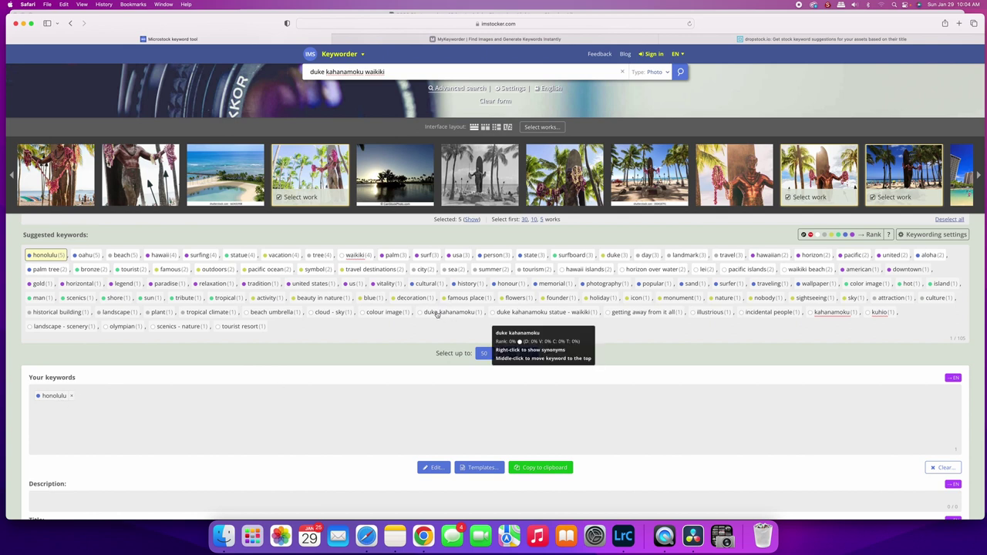
- Add duke kahanamoku, oahu, beach, hawaii, surfing, statue, vacation, tree, waikiki and palm to the keywords
{"action": "left_click", "coordinate": [439, 312]}
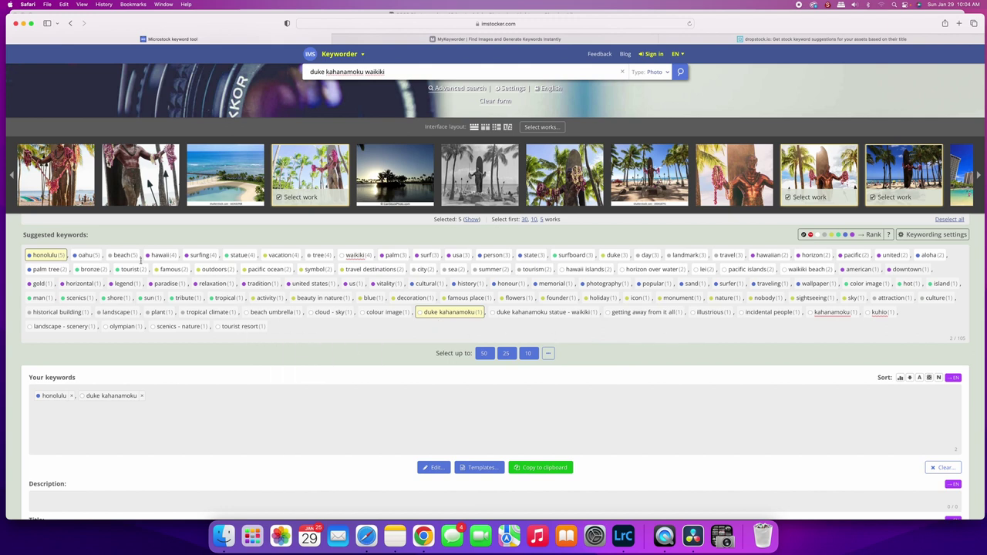
{"action": "left_click", "coordinate": [80, 257]}
{"action": "left_click", "coordinate": [121, 255]}
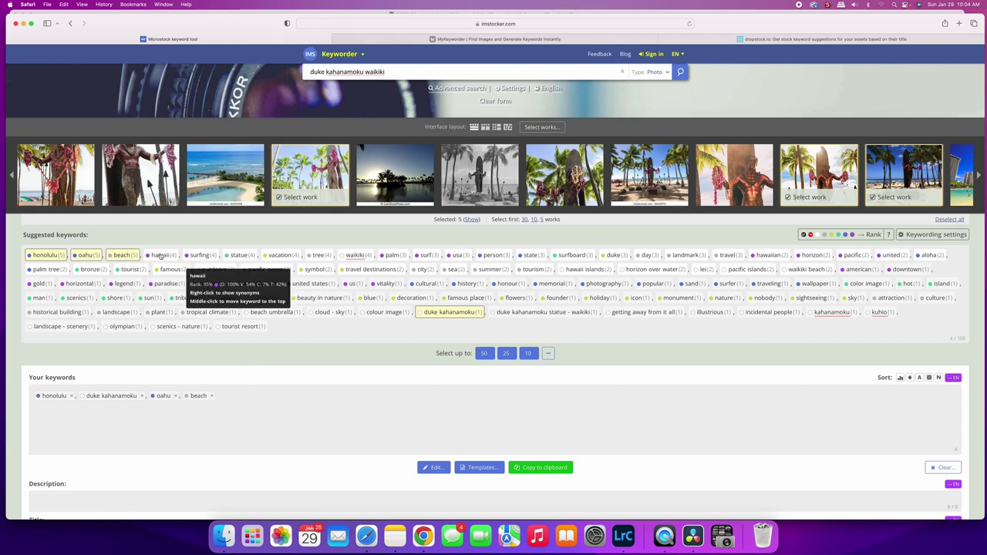
{"action": "left_click", "coordinate": [160, 255]}
{"action": "left_click", "coordinate": [199, 255]}
{"action": "left_click", "coordinate": [238, 255]}
{"action": "left_click", "coordinate": [279, 256]}
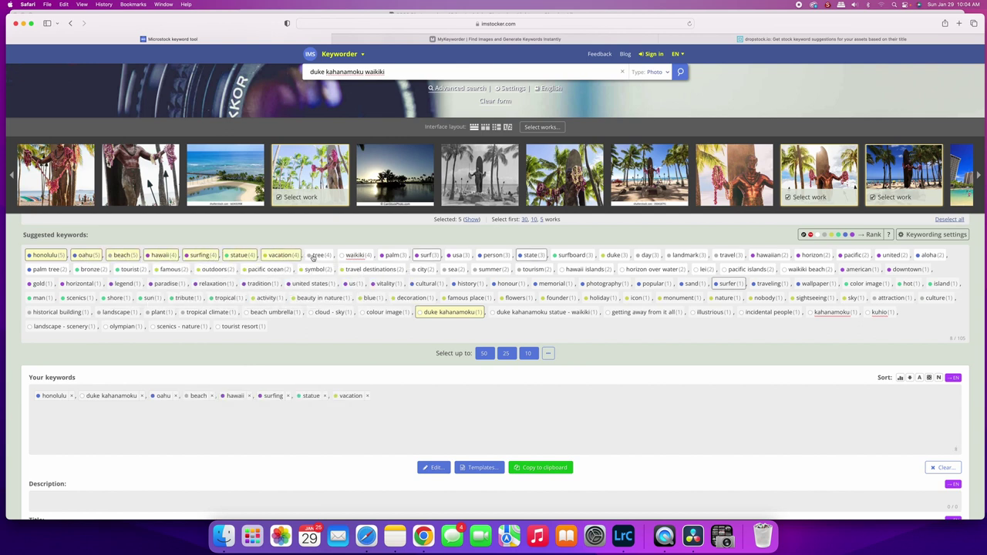
{"action": "left_click", "coordinate": [318, 256]}
{"action": "left_click", "coordinate": [355, 255]}
{"action": "left_click", "coordinate": [392, 255]}
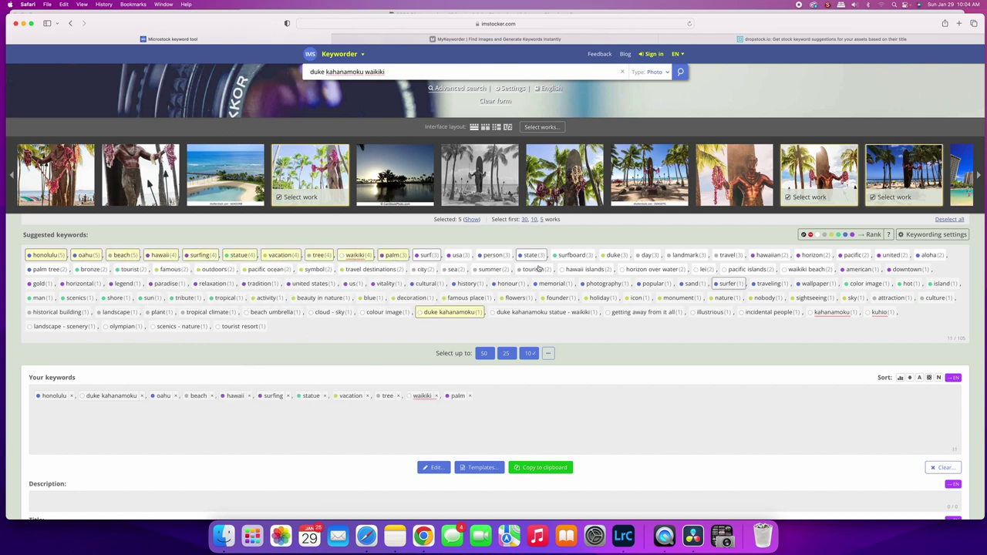
- Add usa, surfboard, duke, hawaiian, waikiki beach, lei and pacific islands to the keywords
{"action": "left_click", "coordinate": [457, 255]}
{"action": "left_click", "coordinate": [570, 257]}
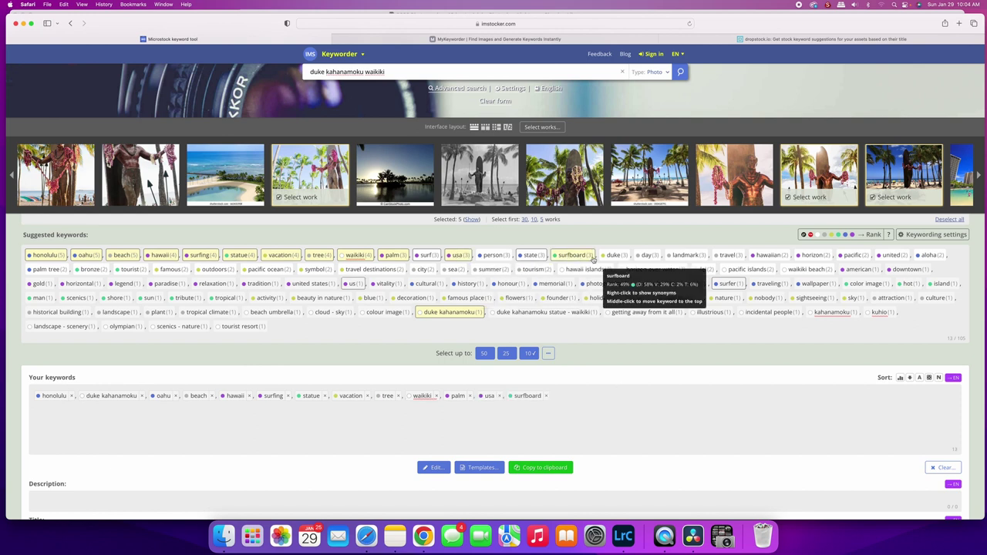
{"action": "left_click", "coordinate": [609, 258]}
{"action": "left_click", "coordinate": [769, 255]}
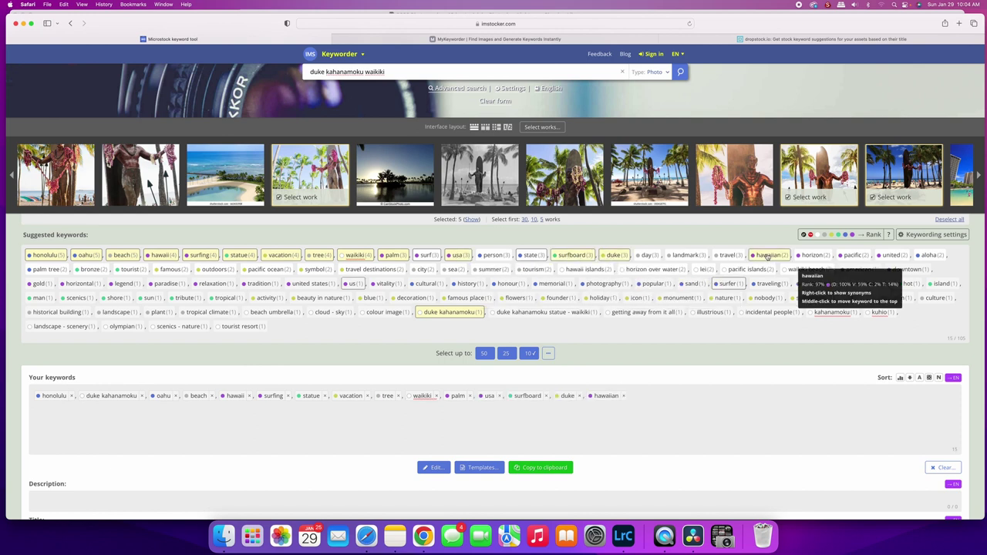
{"action": "left_click", "coordinate": [800, 276]}
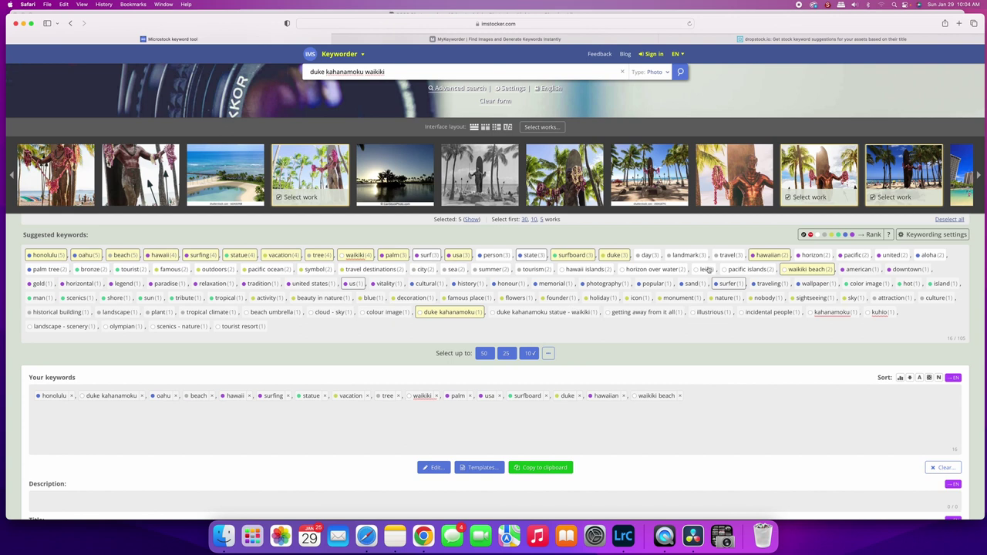
{"action": "left_click", "coordinate": [702, 271]}
{"action": "left_click", "coordinate": [742, 269]}
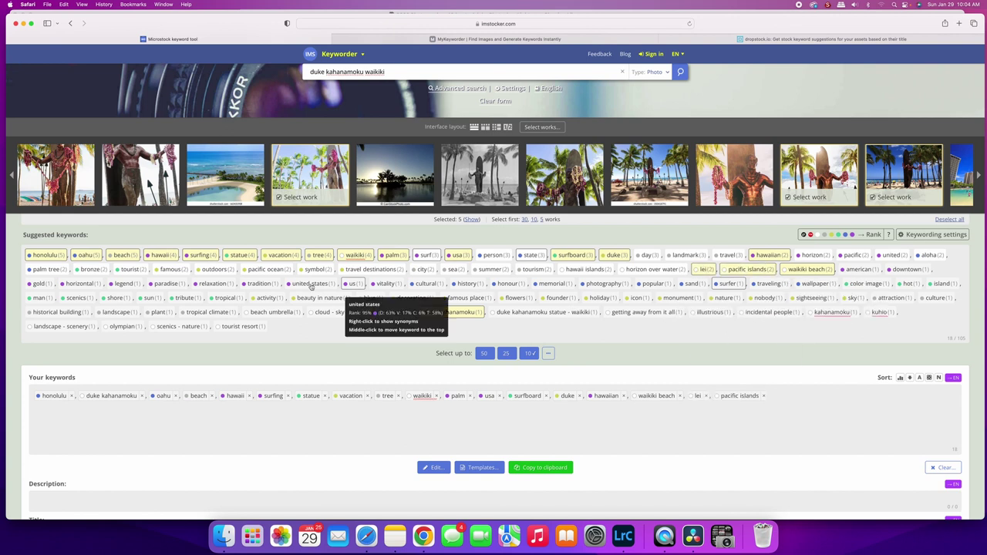
- Add travel destinations, pacific ocean, outdoors, famous, tourist, bronze and palm tree, then copy the 25-keyword list
{"action": "left_click", "coordinate": [371, 269]}
{"action": "left_click", "coordinate": [266, 269]}
{"action": "left_click", "coordinate": [216, 271]}
{"action": "left_click", "coordinate": [168, 273]}
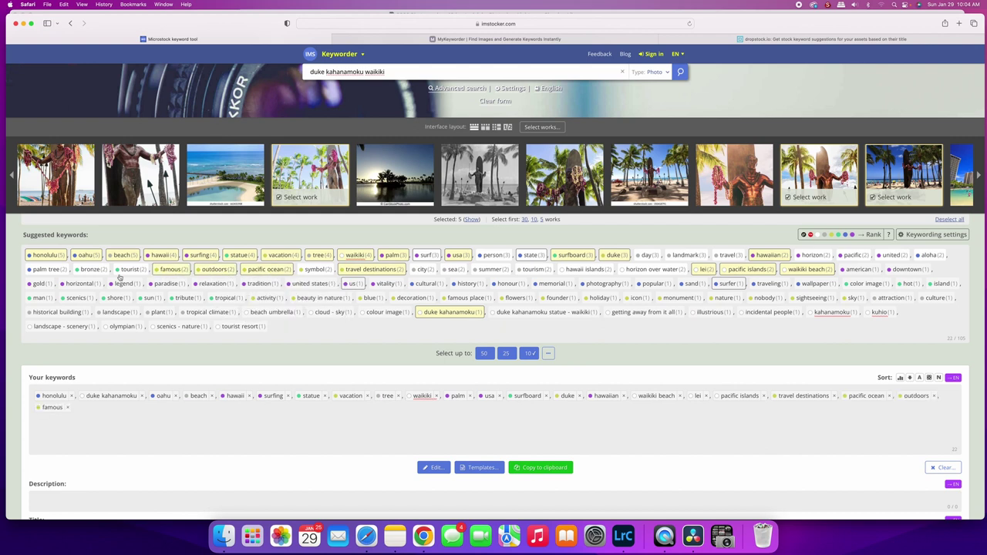
{"action": "left_click", "coordinate": [123, 273]}
{"action": "left_click", "coordinate": [88, 269]}
{"action": "left_click", "coordinate": [46, 270]}
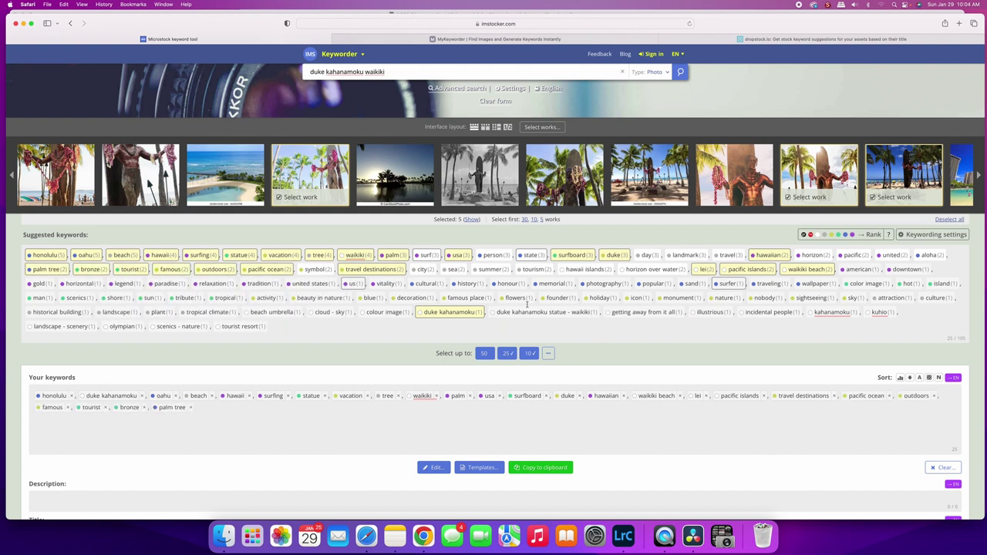
{"action": "left_click", "coordinate": [548, 468]}
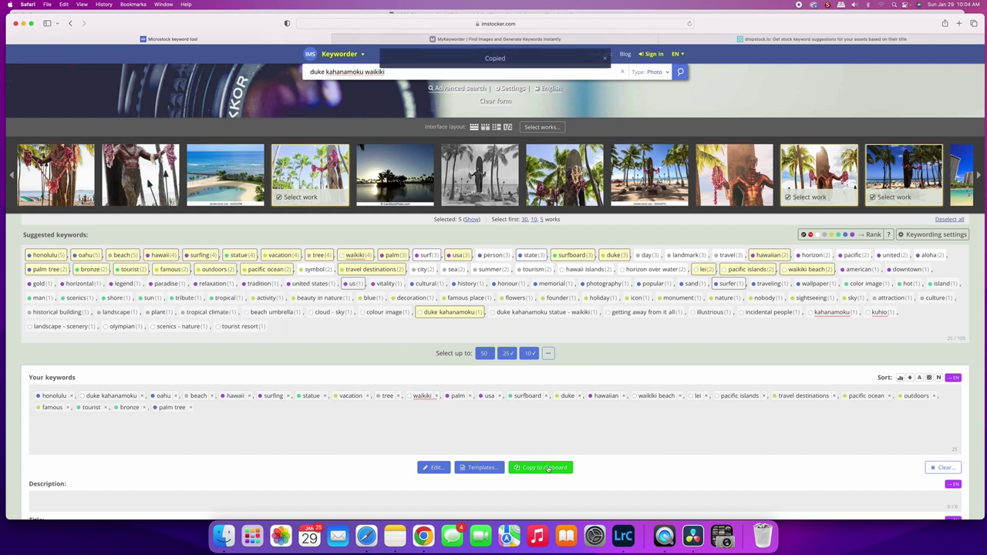
{"action": "left_click", "coordinate": [623, 536]}
- Paste the copied 25-keyword list into the statue photo's Keyword Tags box in Lightroom
{"action": "left_click", "coordinate": [898, 266]}
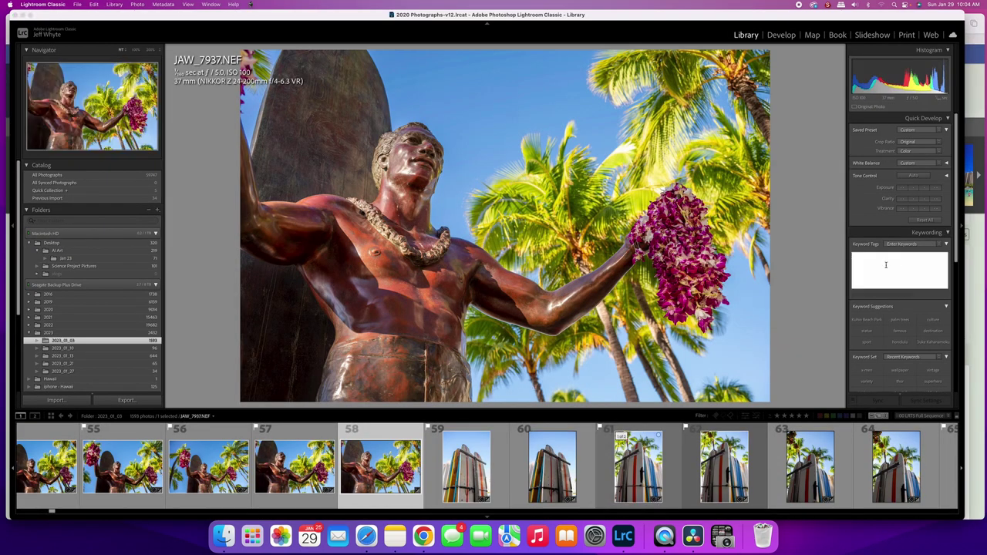
{"action": "right_click", "coordinate": [885, 265]}
{"action": "left_click", "coordinate": [910, 285]}
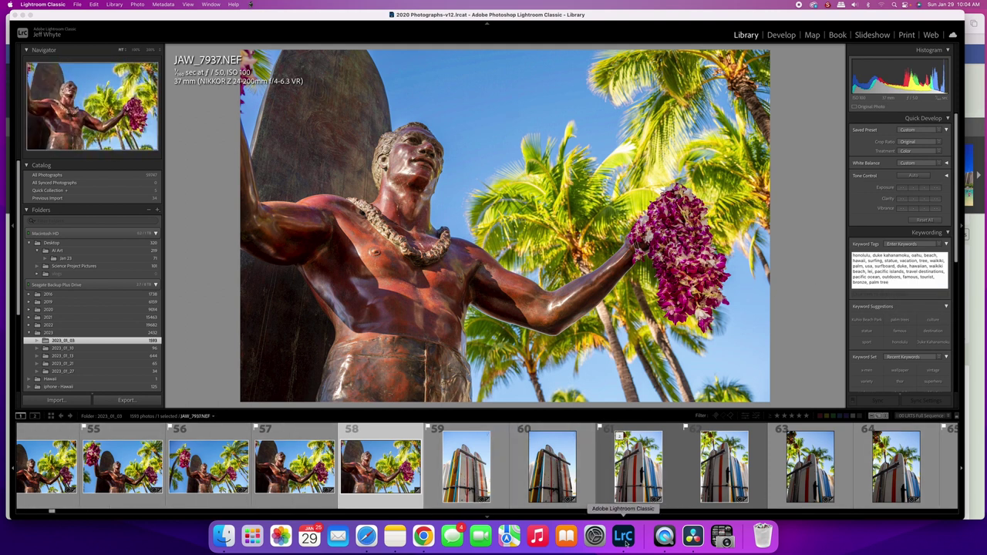
{"action": "left_click", "coordinate": [367, 536]}
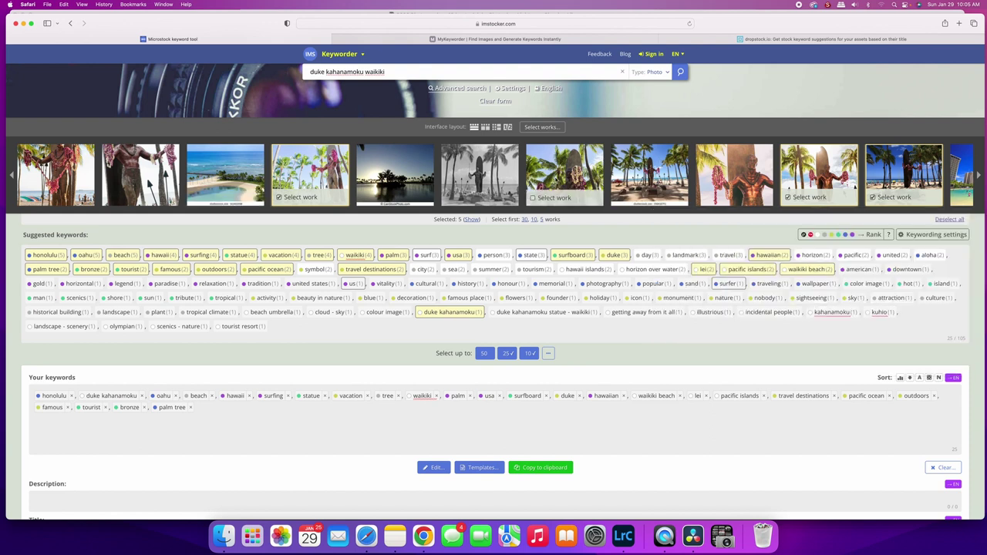
- Browse the duke kahanamoku waikiki sample photo carousel and scroll through the suggested keywords
{"action": "mouse_move", "coordinate": [308, 178]}
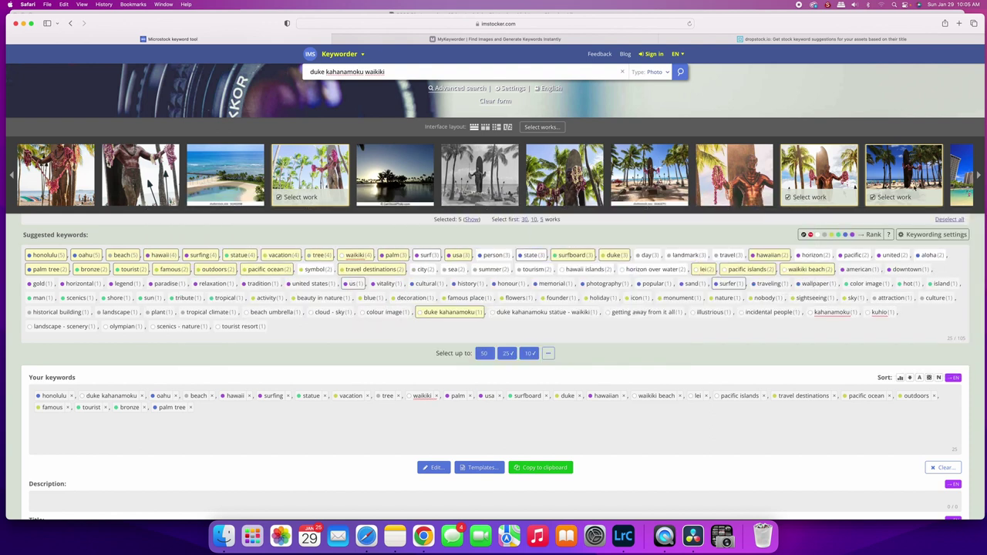
{"action": "left_click", "coordinate": [978, 175]}
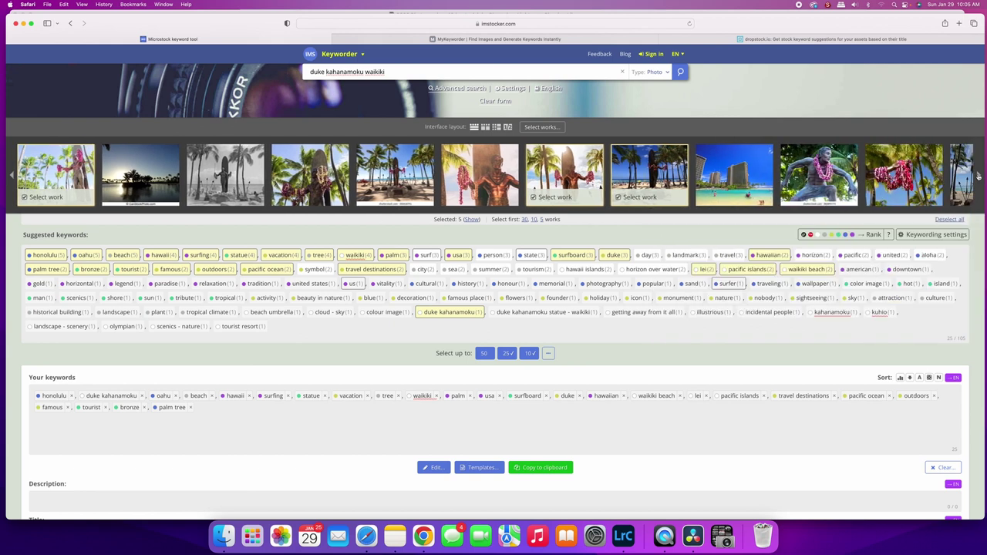
{"action": "left_click", "coordinate": [13, 178]}
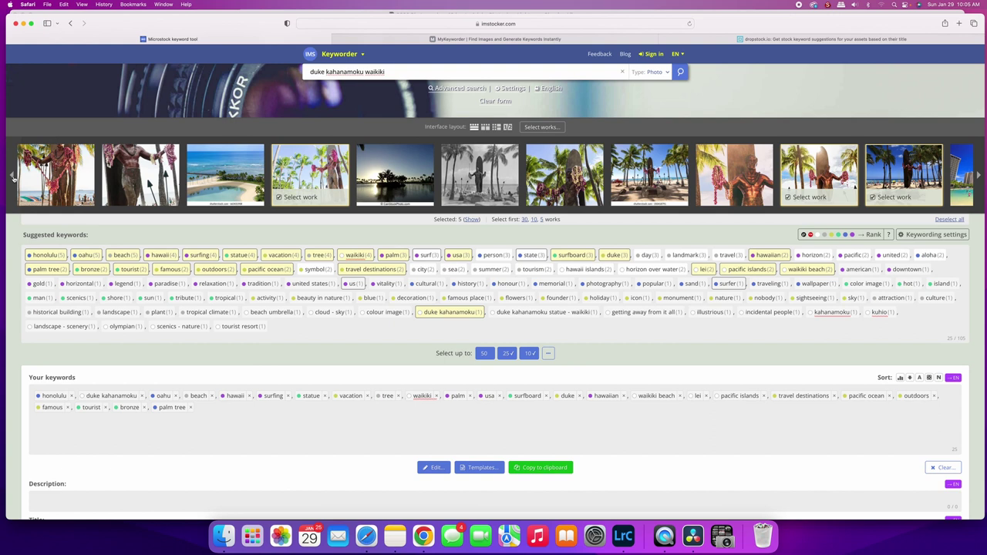
{"action": "scroll", "coordinate": [154, 394], "scroll_direction": "down", "scroll_amount": 3}
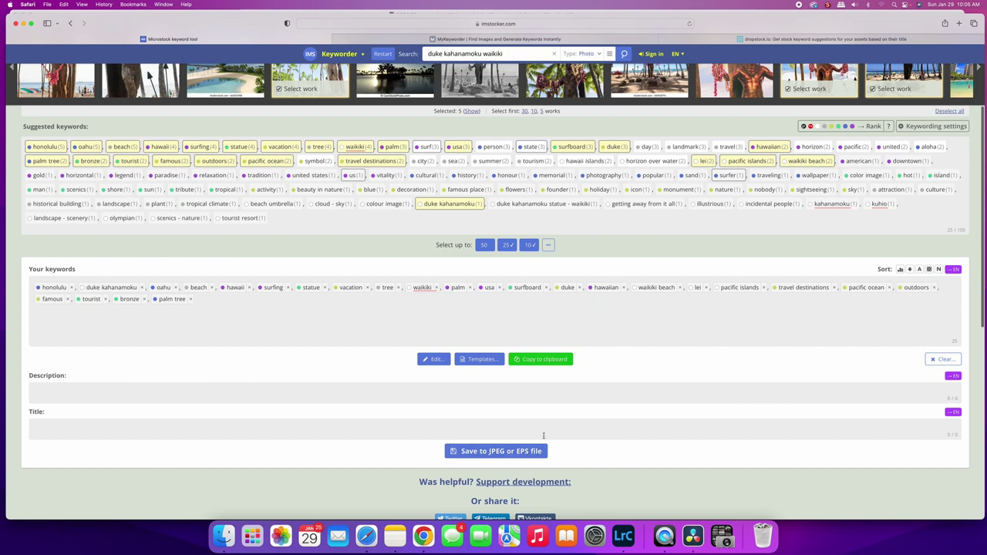
{"action": "scroll", "coordinate": [543, 435], "scroll_direction": "up", "scroll_amount": 1}
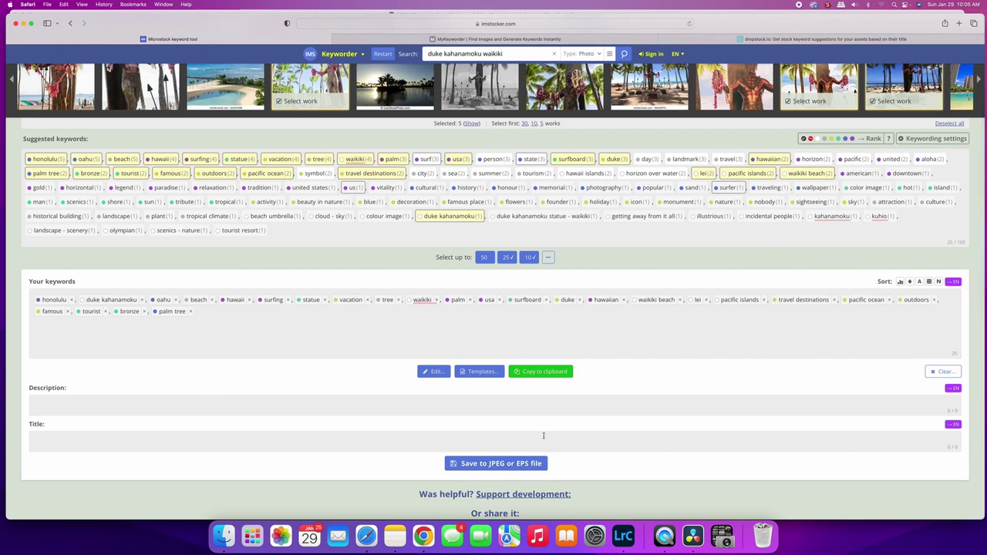
{"action": "scroll", "coordinate": [544, 436], "scroll_direction": "up", "scroll_amount": 5}
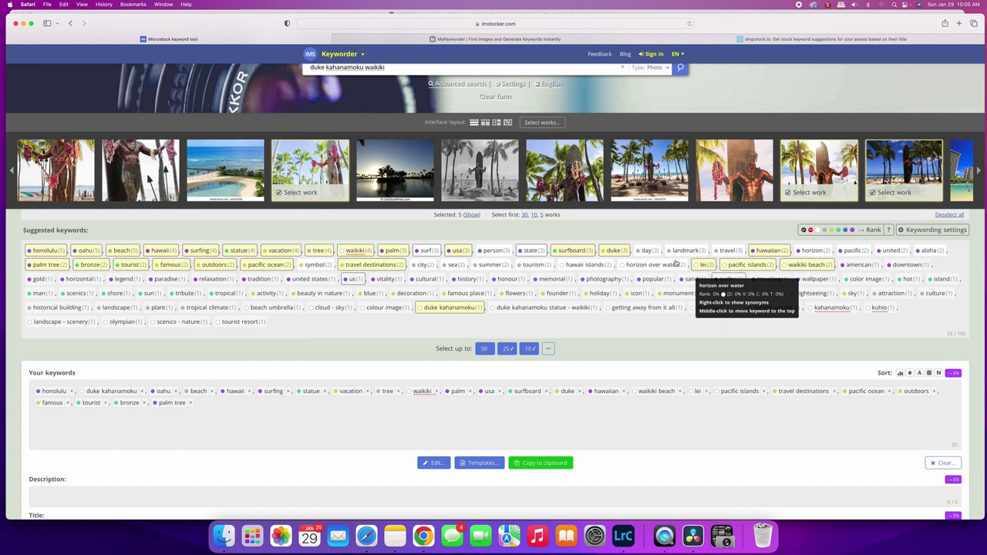
{"action": "scroll", "coordinate": [675, 263], "scroll_direction": "down", "scroll_amount": 2}
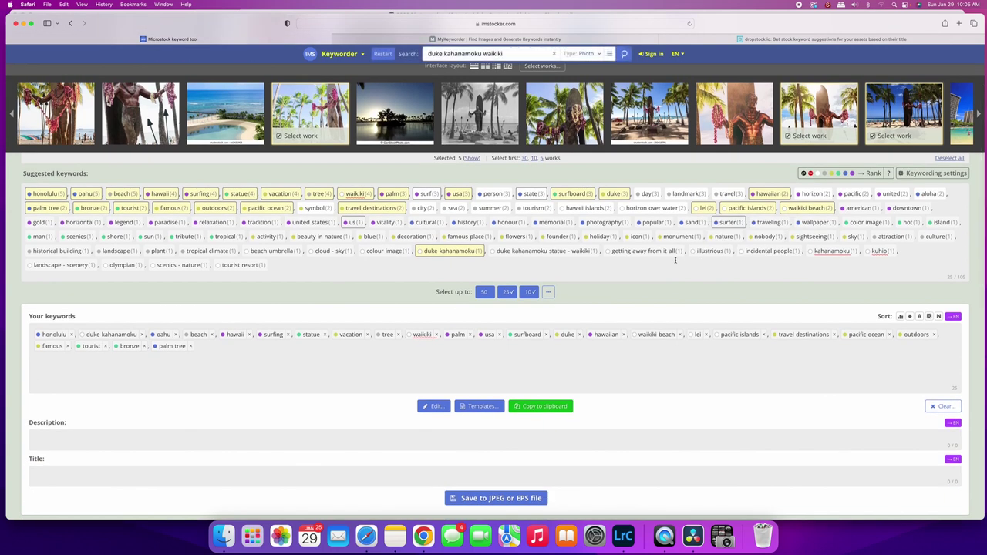
{"action": "scroll", "coordinate": [676, 261], "scroll_direction": "up", "scroll_amount": 1}
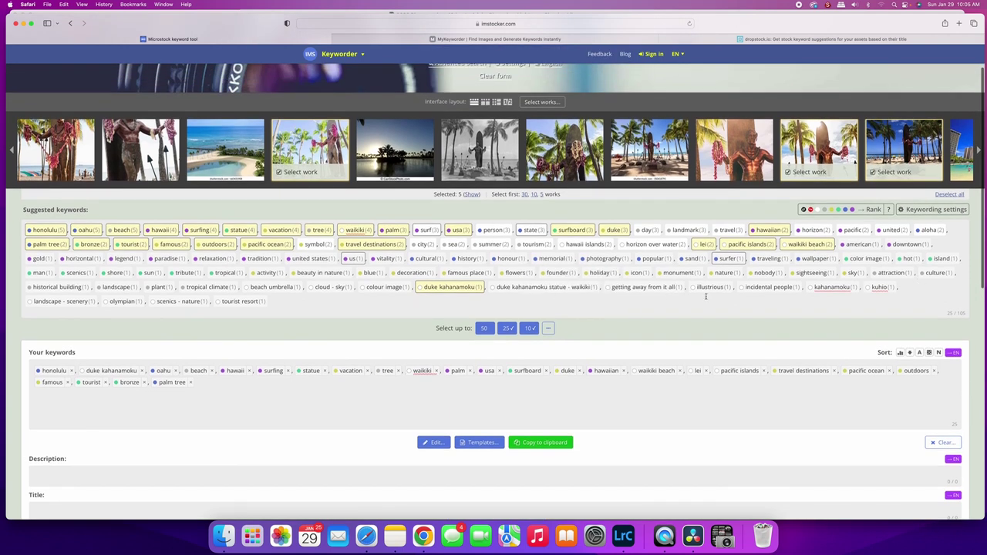
{"action": "mouse_move", "coordinate": [597, 285]}
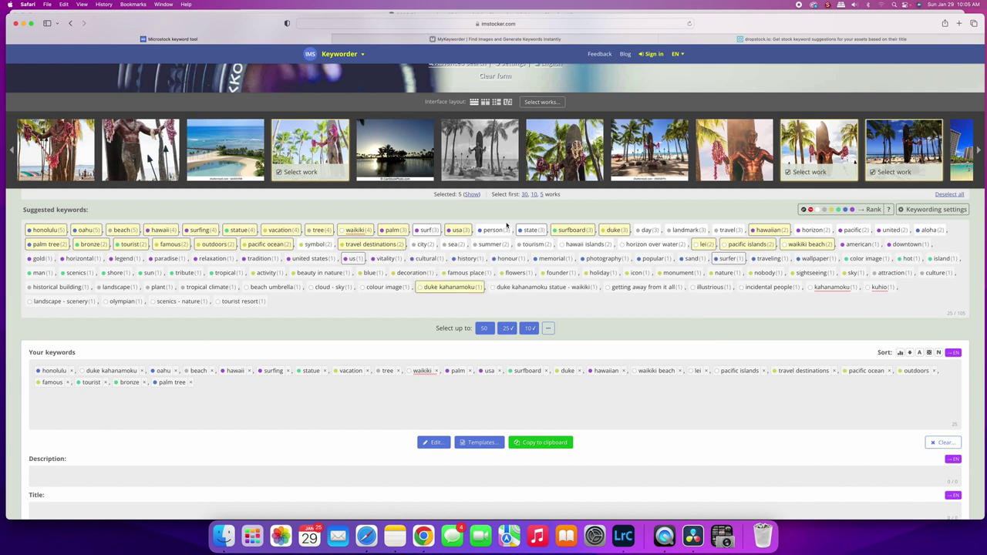
- Look up 'calgary skyline' on MyKeyworder and review the results with the top 50 keywords ticked
{"action": "left_click", "coordinate": [455, 40]}
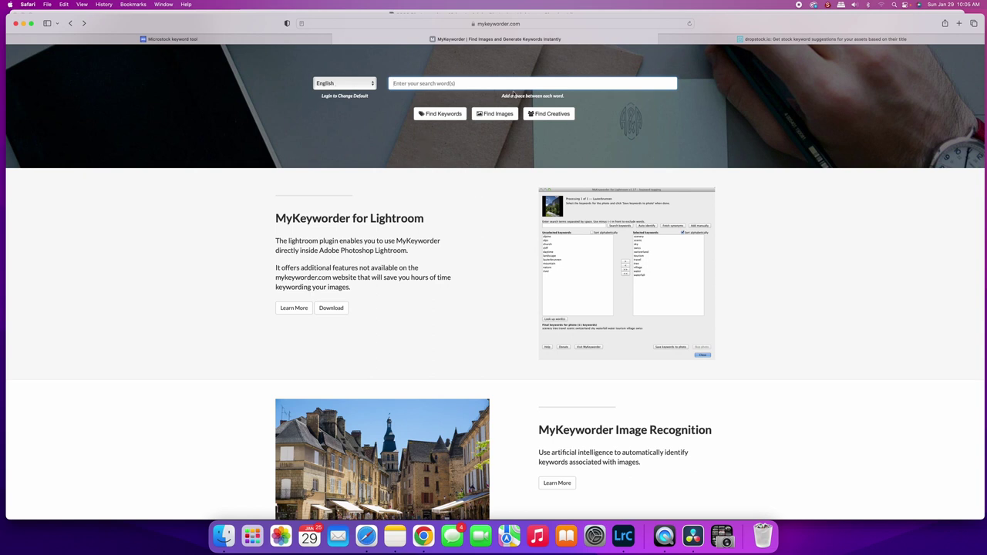
{"action": "type", "text": "calgary skyline"}
{"action": "left_click", "coordinate": [442, 116]}
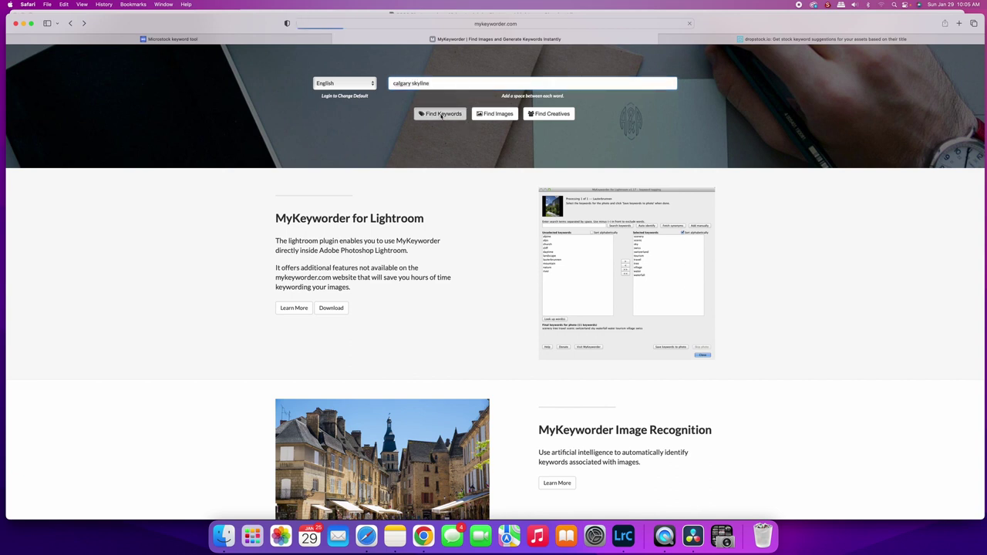
{"action": "scroll", "coordinate": [383, 115], "scroll_direction": "down", "scroll_amount": 2}
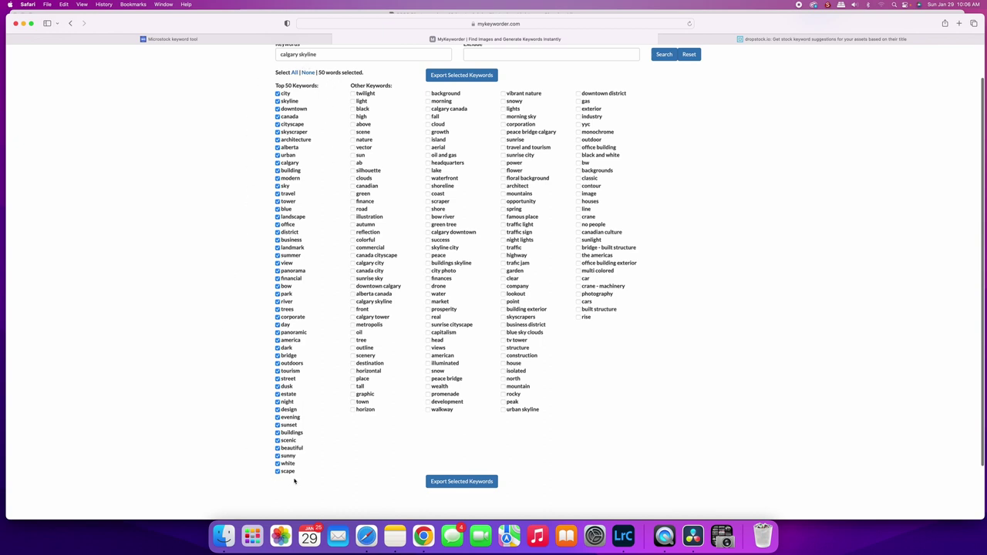
{"action": "scroll", "coordinate": [327, 126], "scroll_direction": "up", "scroll_amount": 2}
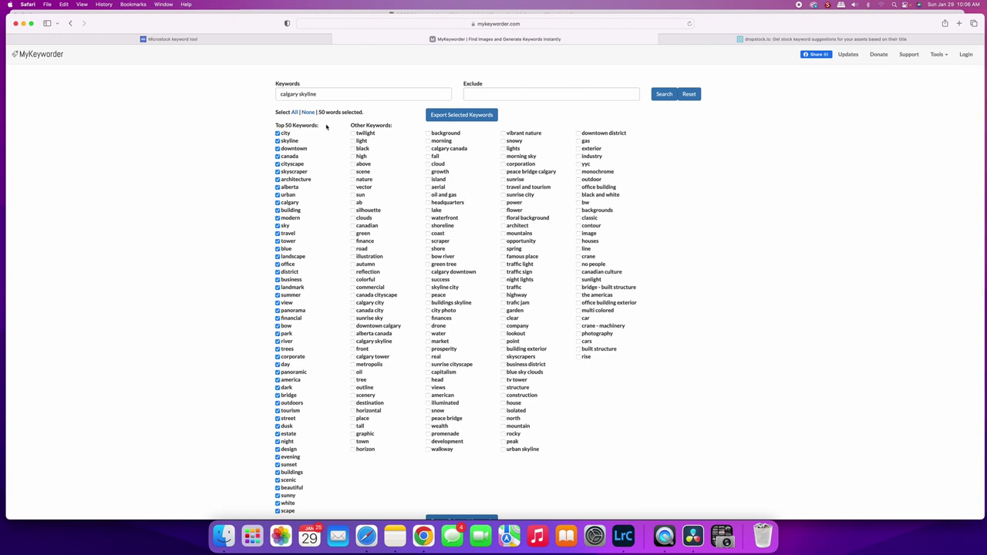
{"action": "scroll", "coordinate": [326, 126], "scroll_direction": "down", "scroll_amount": 2}
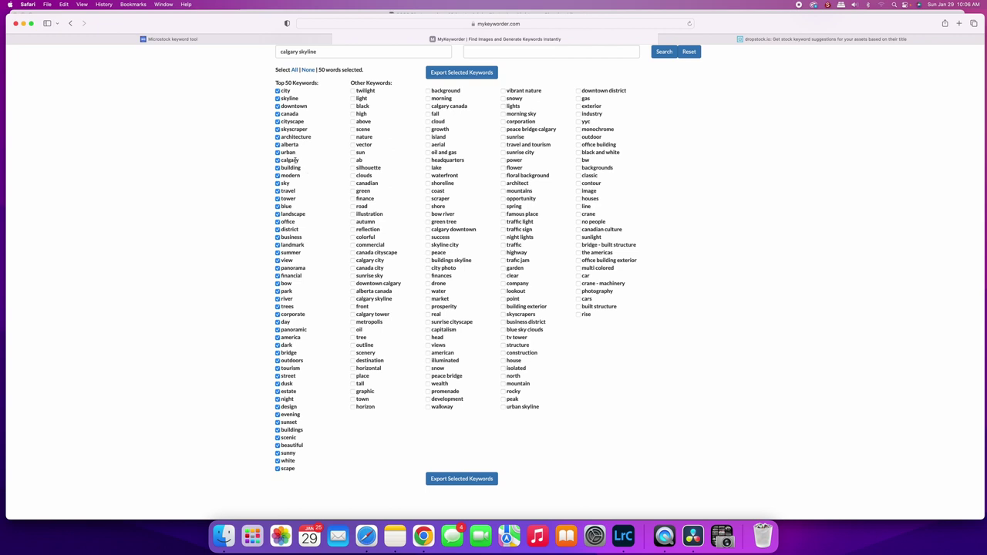
{"action": "scroll", "coordinate": [294, 160], "scroll_direction": "down", "scroll_amount": 1}
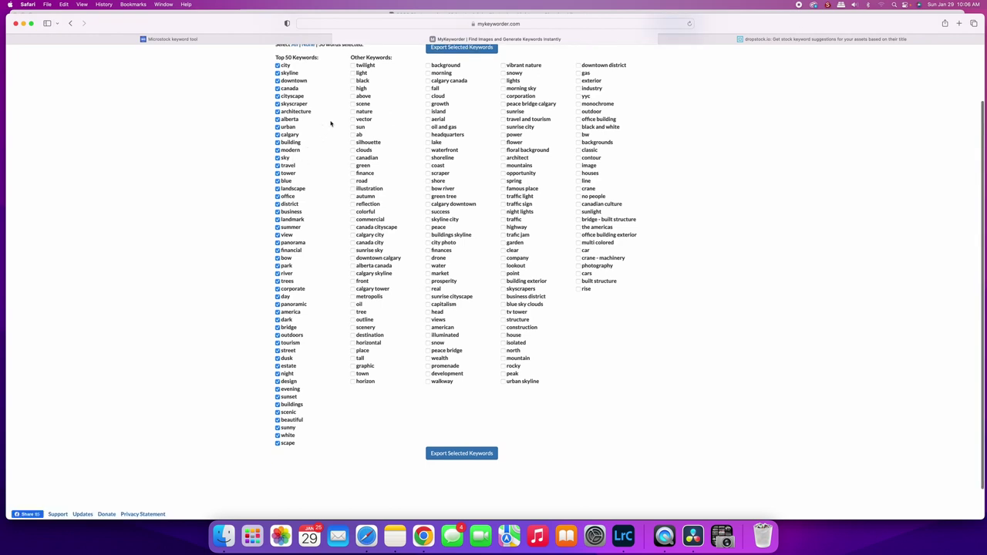
{"action": "scroll", "coordinate": [325, 111], "scroll_direction": "up", "scroll_amount": 1}
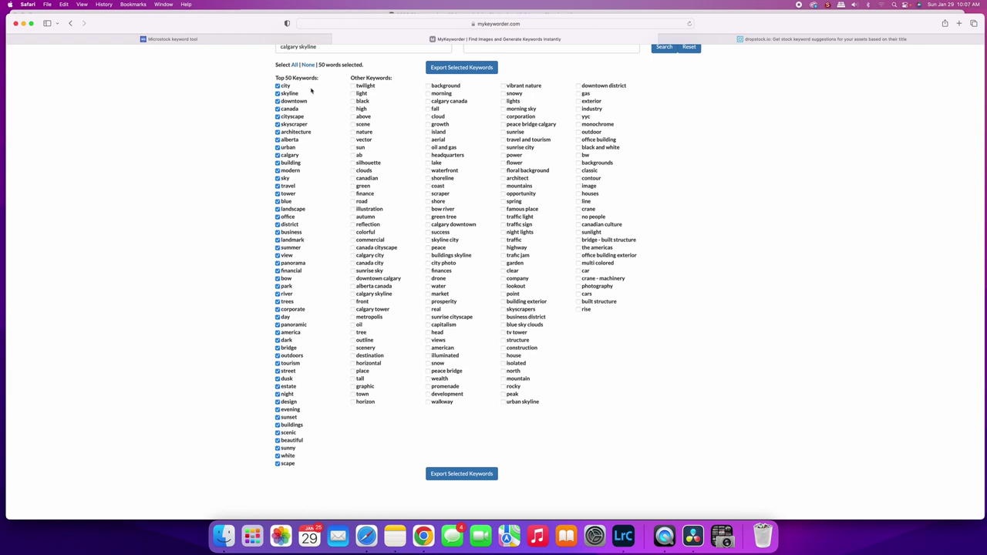
- Export the 50 ticked calgary skyline keywords as text, copy all of it, and return to the list
{"action": "scroll", "coordinate": [267, 111], "scroll_direction": "down", "scroll_amount": 3}
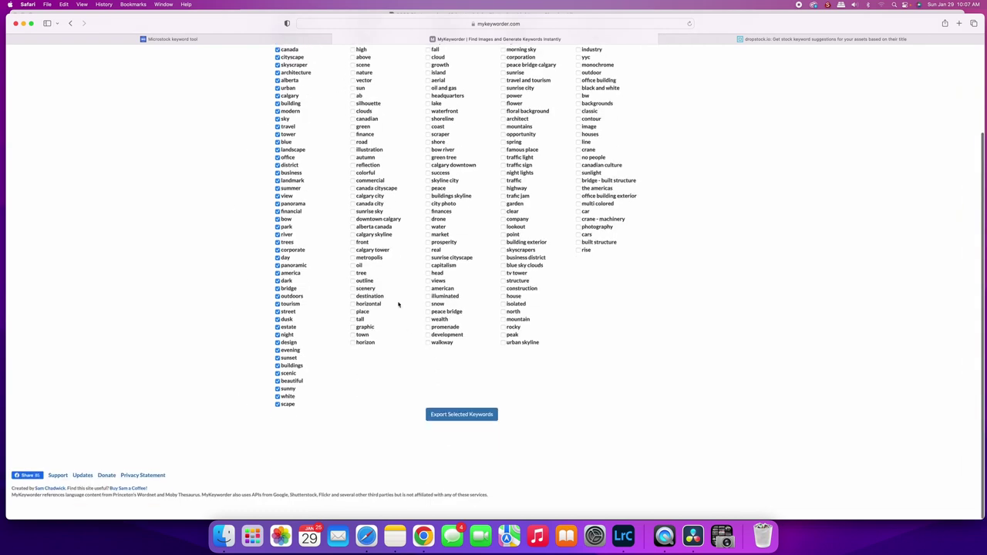
{"action": "left_click", "coordinate": [466, 419]}
{"action": "left_click", "coordinate": [383, 161]}
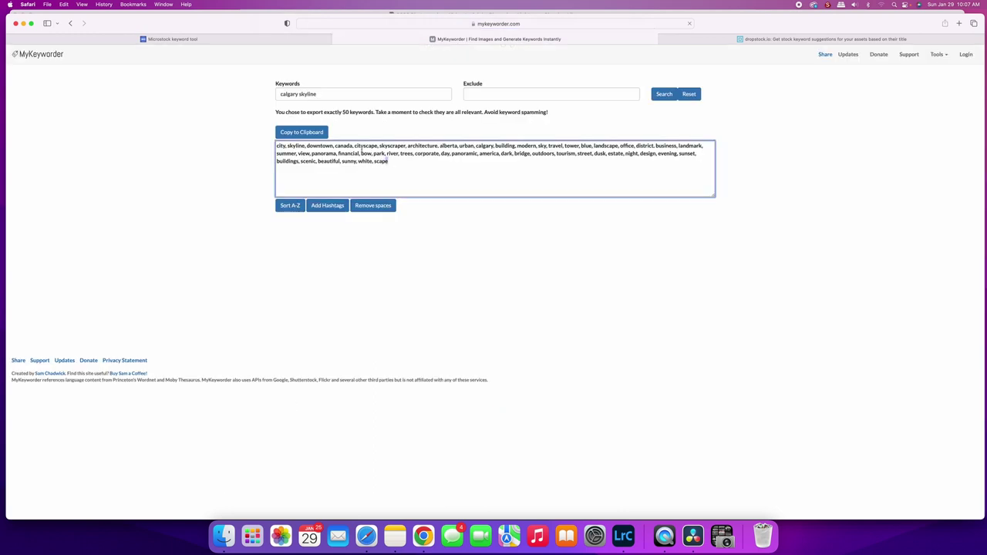
{"action": "key", "text": "super+a"}
{"action": "left_click", "coordinate": [293, 133]}
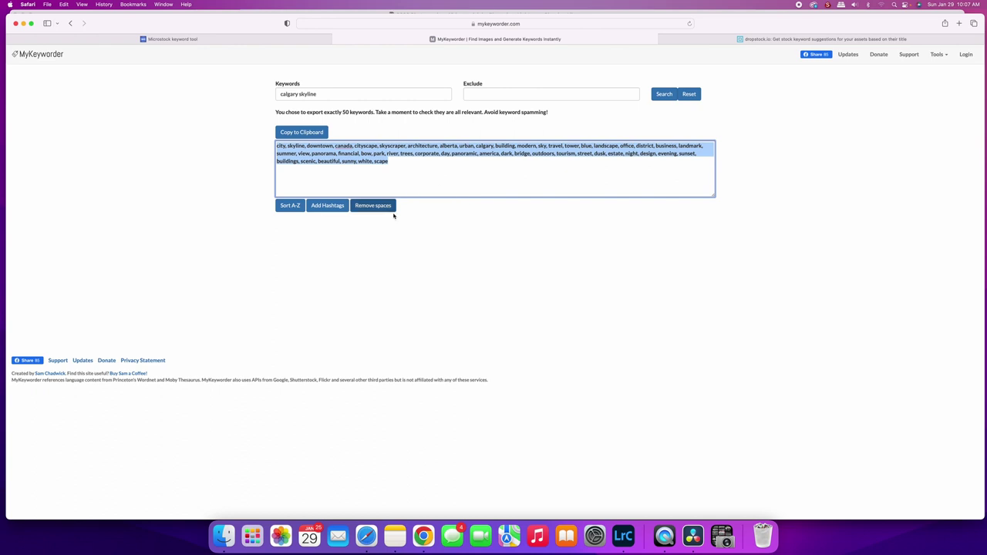
{"action": "left_click", "coordinate": [70, 23]}
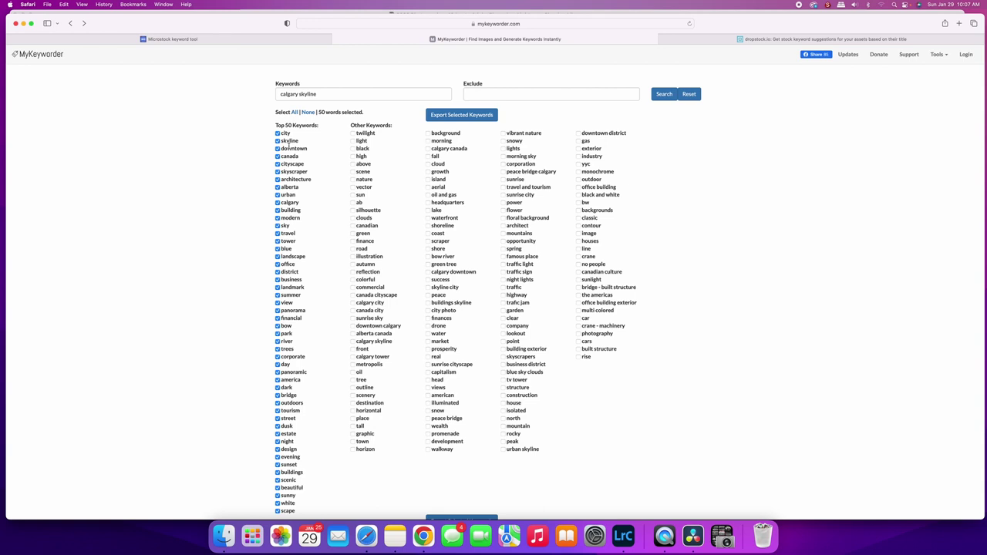
{"action": "scroll", "coordinate": [267, 158], "scroll_direction": "down", "scroll_amount": 2}
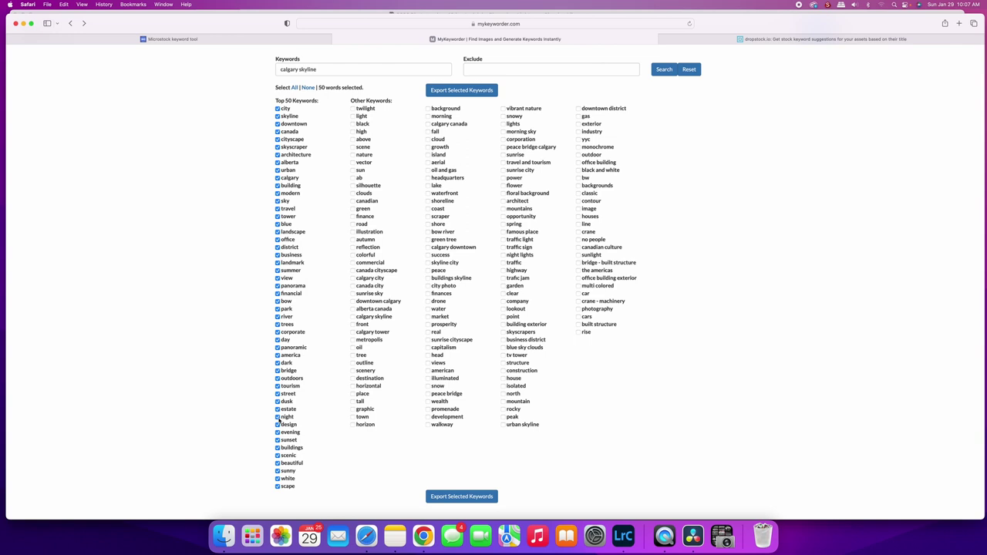
{"action": "left_click", "coordinate": [278, 417]}
{"action": "scroll", "coordinate": [395, 233], "scroll_direction": "up", "scroll_amount": 2}
- On dropstock.io, enter the title 'calgary skyline' and get Image, Vector, Video and Illustration keyword suggestions
{"action": "left_click", "coordinate": [708, 39]}
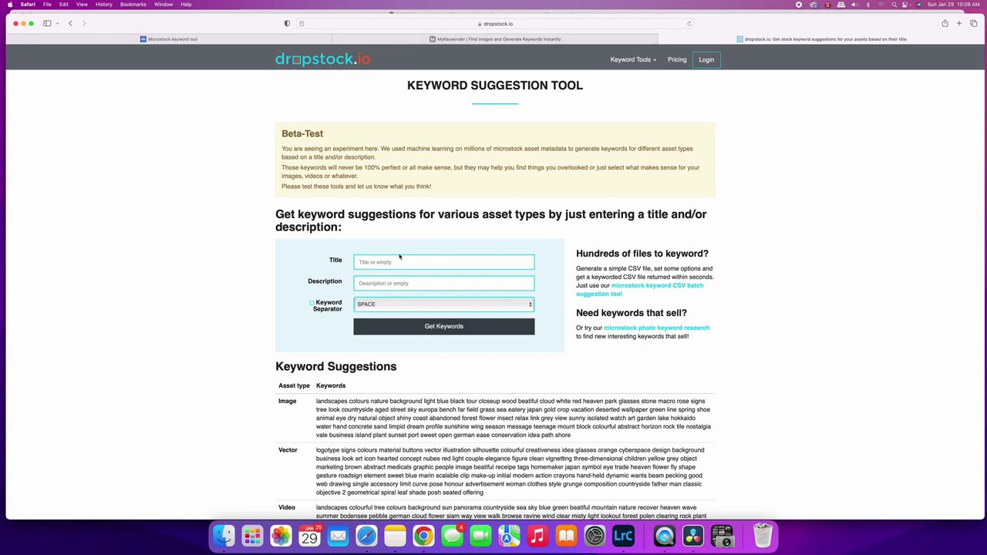
{"action": "left_click", "coordinate": [383, 262]}
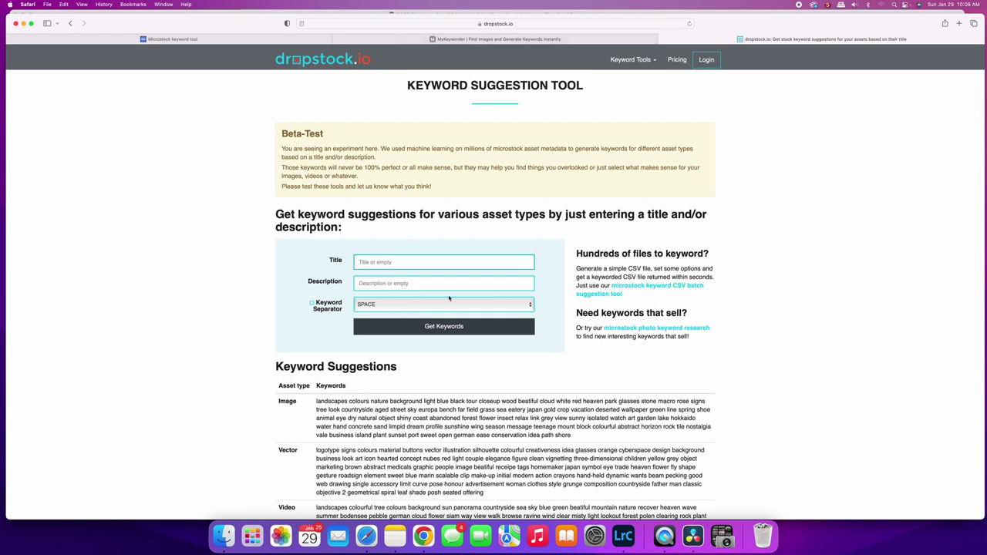
{"action": "type", "text": "calgary skyline"}
{"action": "left_click", "coordinate": [460, 326]}
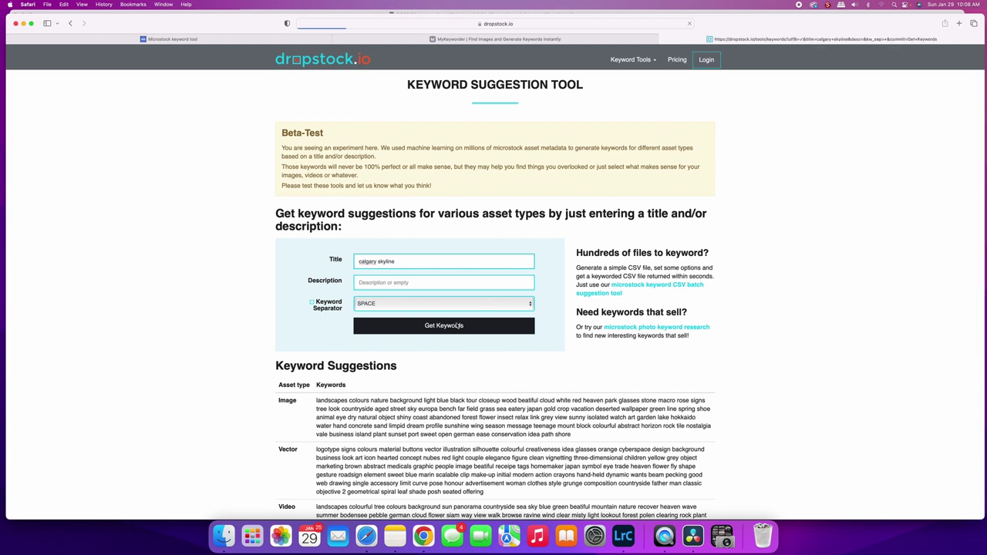
{"action": "scroll", "coordinate": [457, 326], "scroll_direction": "down", "scroll_amount": 2}
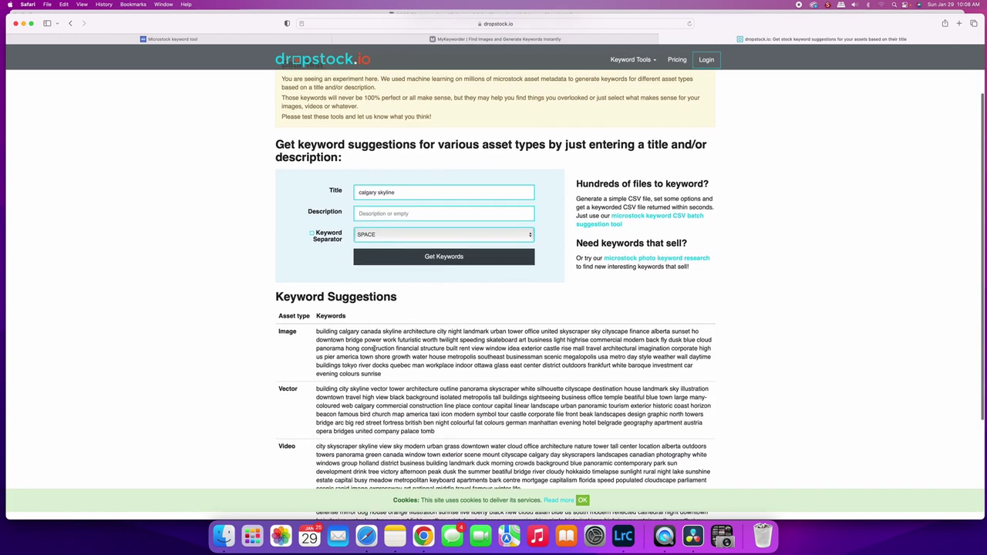
{"action": "scroll", "coordinate": [323, 282], "scroll_direction": "down", "scroll_amount": 1}
{"action": "scroll", "coordinate": [325, 282], "scroll_direction": "down", "scroll_amount": 2}
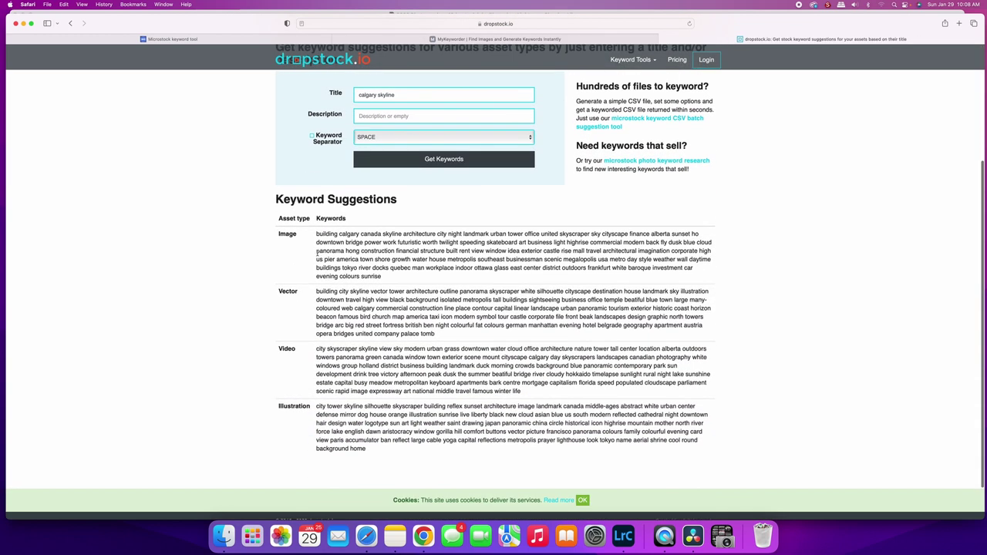
- Change the Keyword Separator from SPACE to comma, regenerate the suggestions and select the Image keywords
{"action": "left_click", "coordinate": [370, 146]}
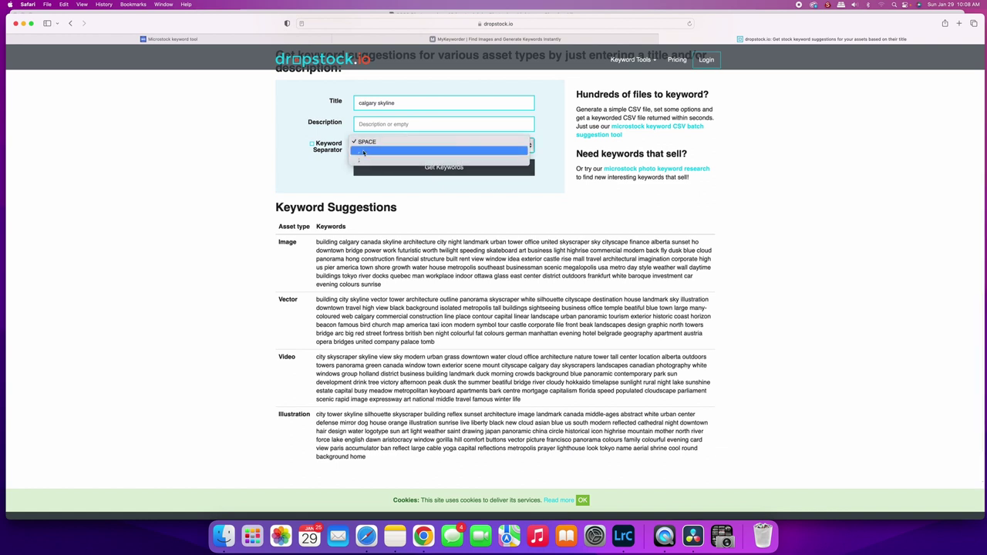
{"action": "left_click", "coordinate": [363, 152]}
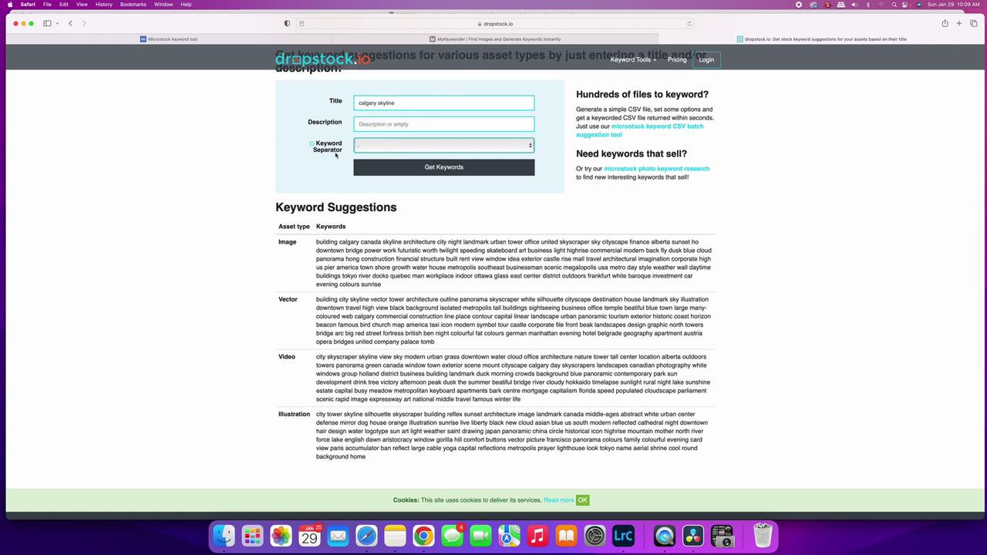
{"action": "left_click", "coordinate": [385, 169]}
{"action": "scroll", "coordinate": [385, 276], "scroll_direction": "down", "scroll_amount": 2}
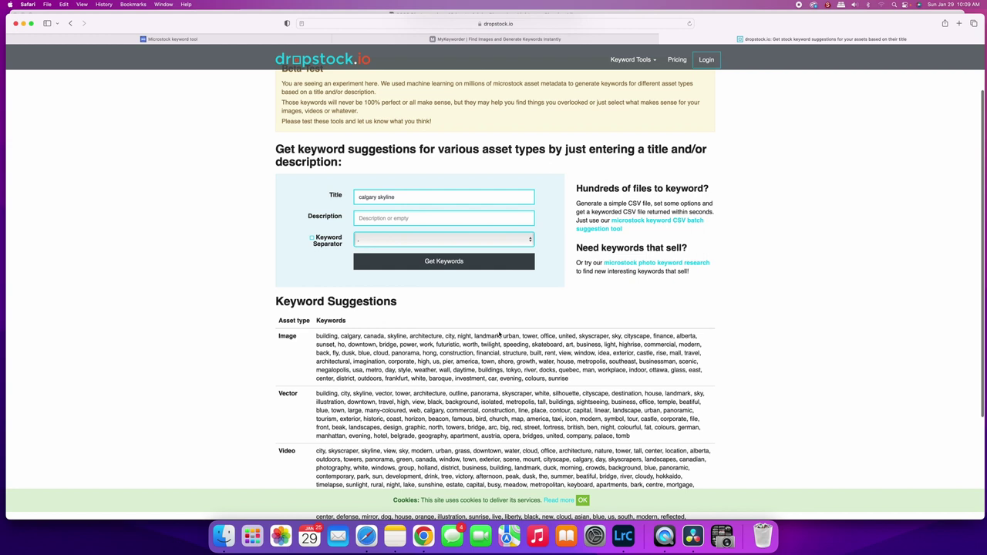
{"action": "scroll", "coordinate": [500, 333], "scroll_direction": "down", "scroll_amount": 3}
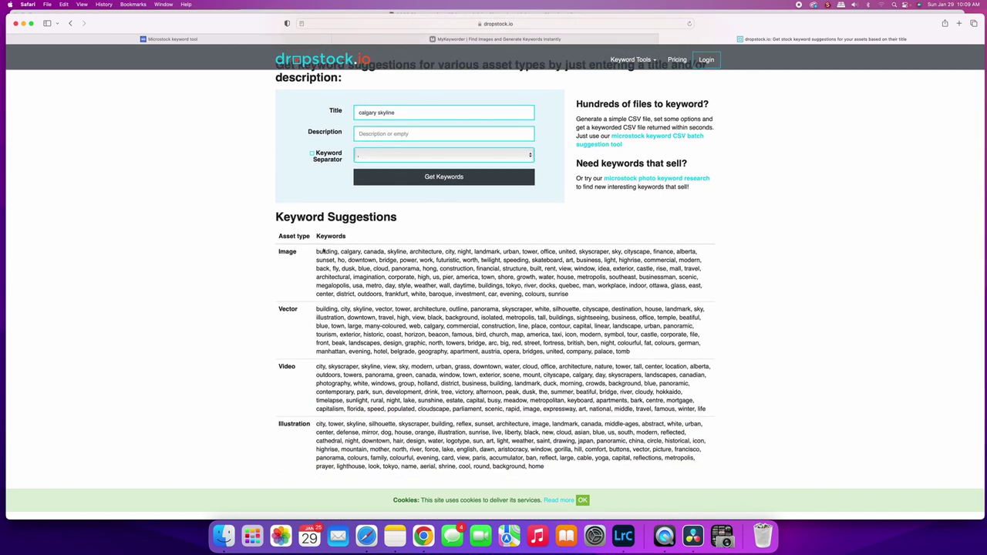
{"action": "left_click_drag", "start_coordinate": [316, 251], "coordinate": [584, 295]}
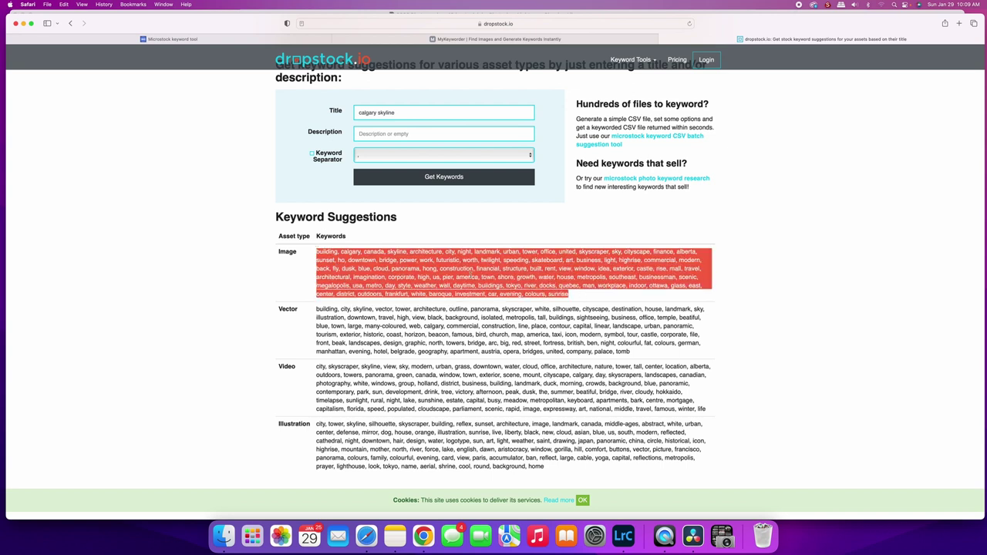
{"action": "left_click", "coordinate": [460, 276]}
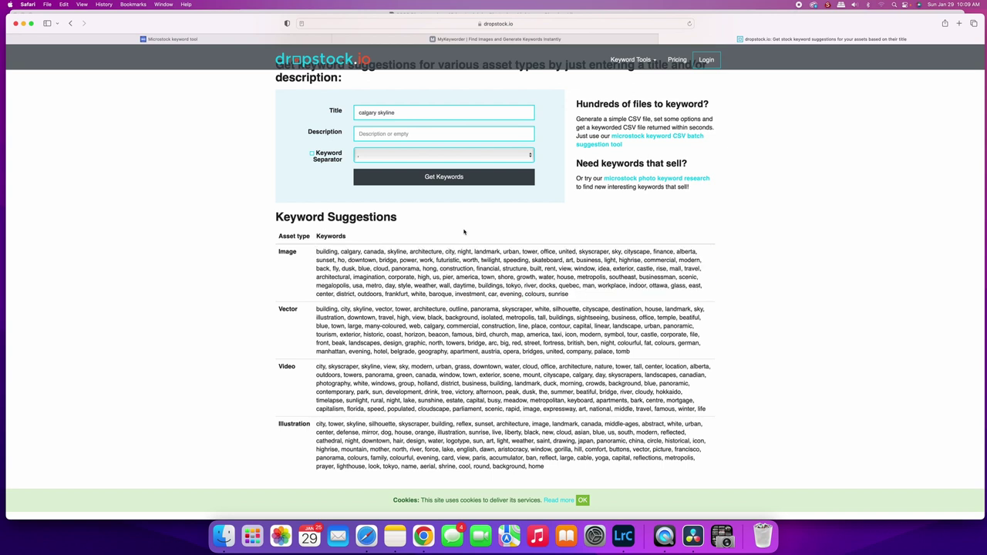
{"action": "scroll", "coordinate": [464, 231], "scroll_direction": "down", "scroll_amount": 1}
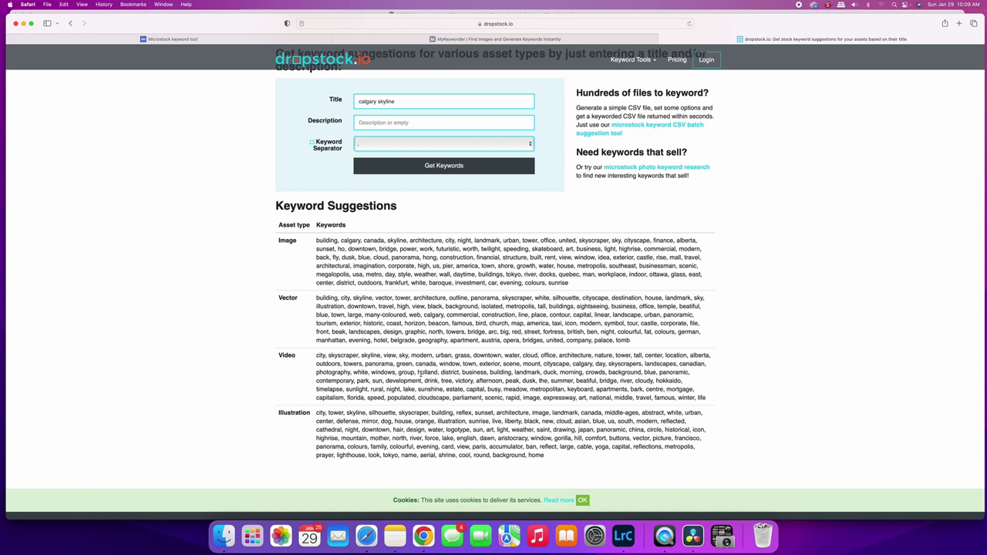
{"action": "scroll", "coordinate": [463, 363], "scroll_direction": "up", "scroll_amount": 1}
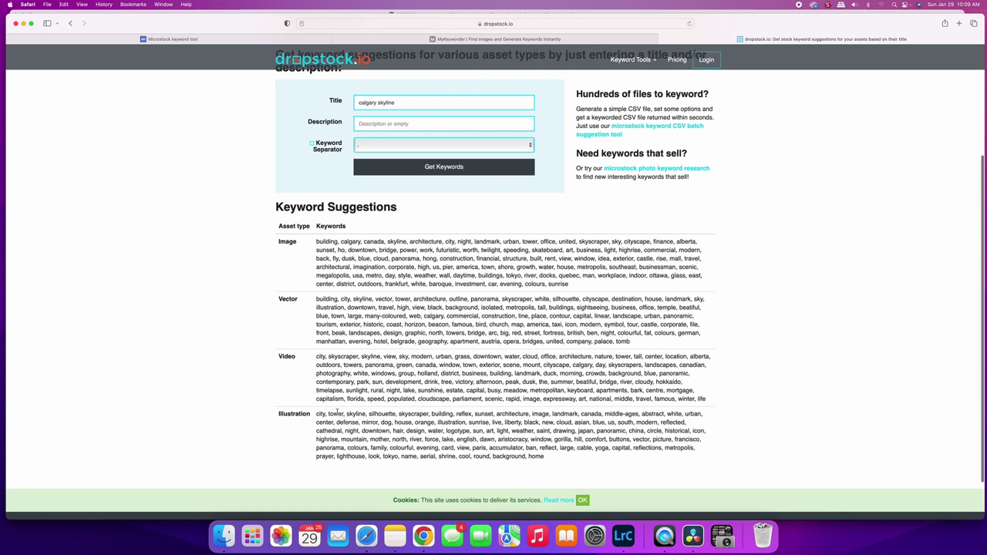
- Regenerate the comma-separated calgary skyline suggestions and reselect the Image list, building through sunrise
{"action": "left_click", "coordinate": [461, 167]}
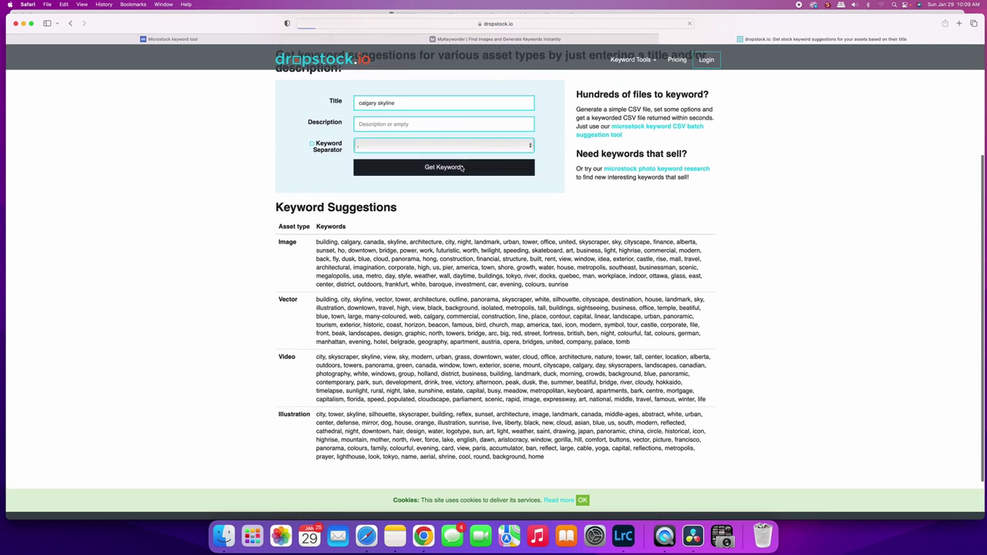
{"action": "scroll", "coordinate": [457, 209], "scroll_direction": "down", "scroll_amount": 5}
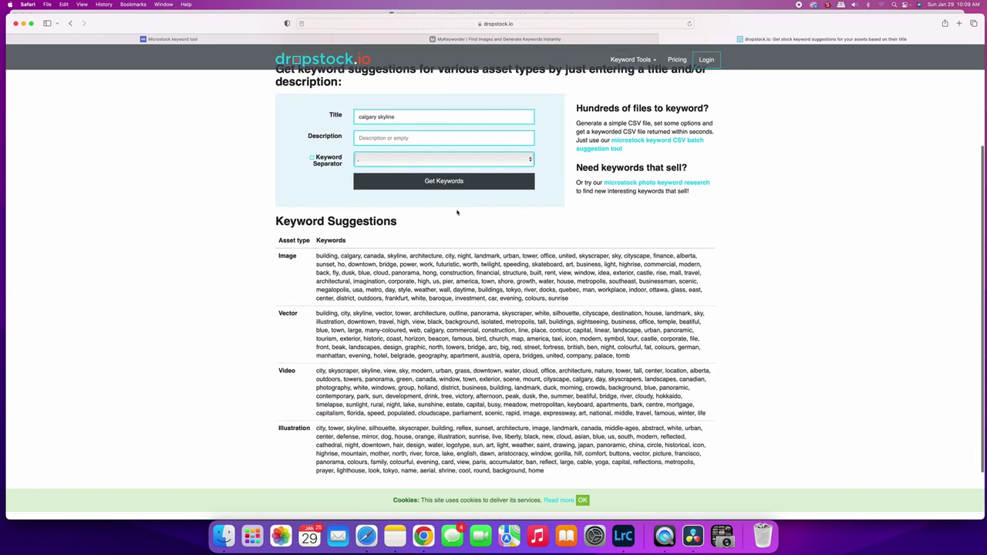
{"action": "scroll", "coordinate": [457, 212], "scroll_direction": "down", "scroll_amount": 1}
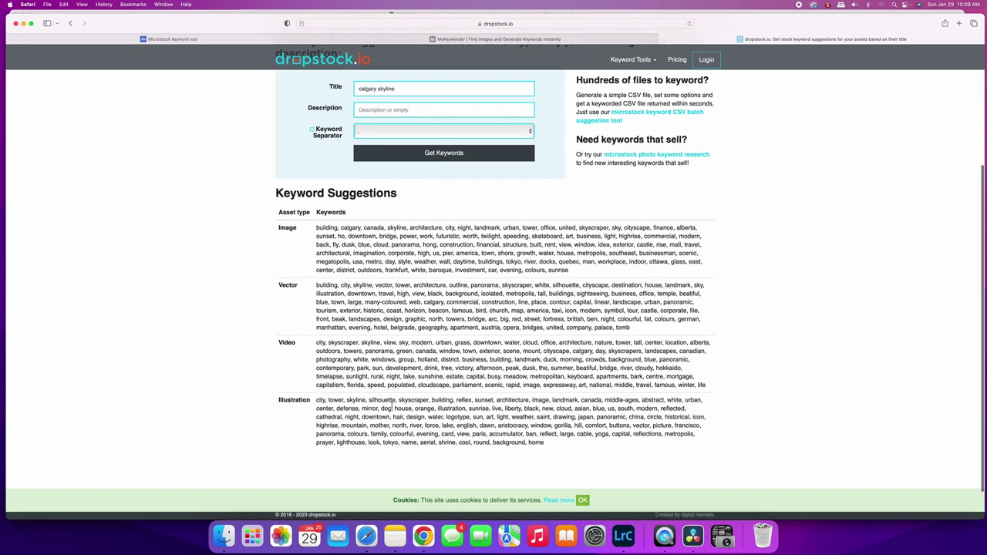
{"action": "scroll", "coordinate": [627, 409], "scroll_direction": "down", "scroll_amount": 1}
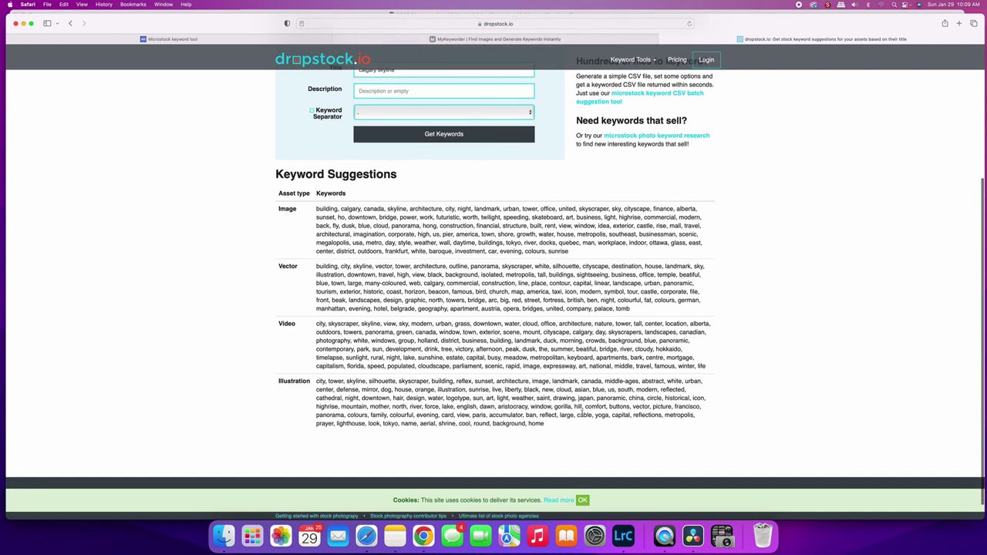
{"action": "scroll", "coordinate": [445, 364], "scroll_direction": "up", "scroll_amount": 2}
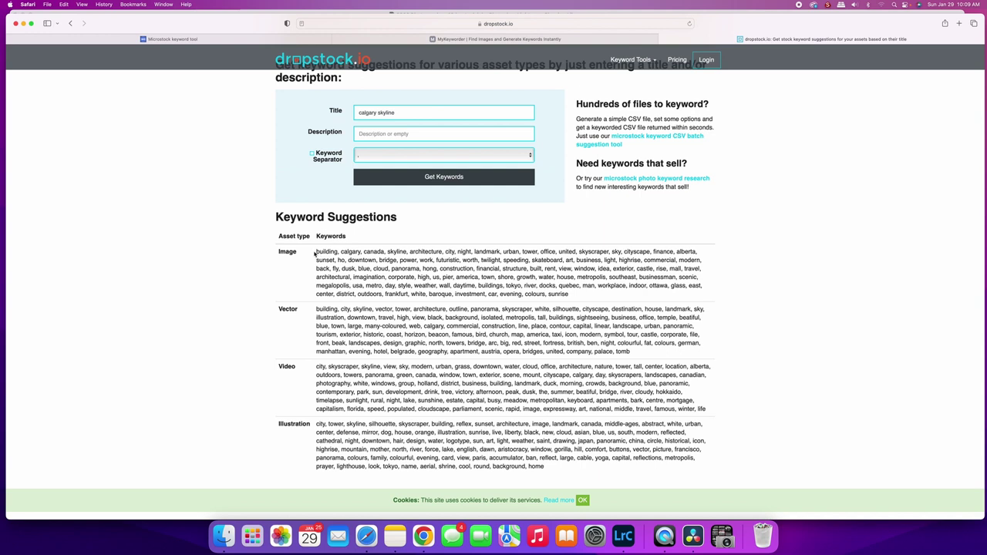
{"action": "left_click_drag", "start_coordinate": [315, 254], "coordinate": [602, 296]}
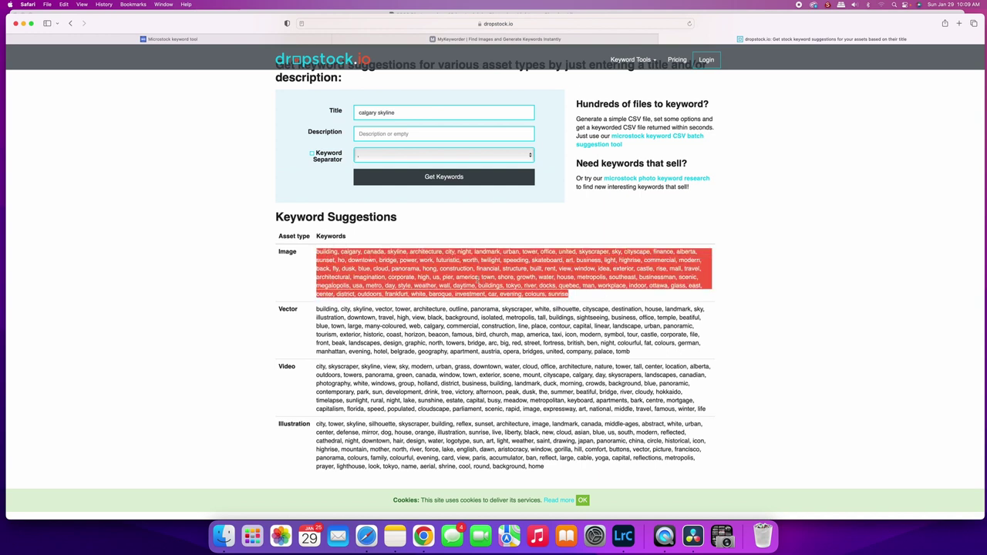
{"action": "left_click", "coordinate": [413, 278]}
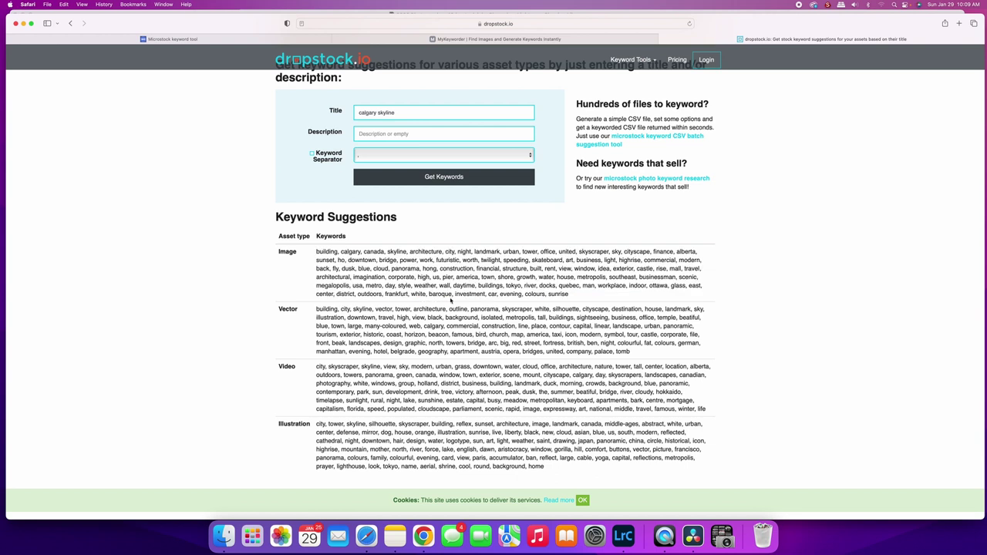
{"action": "scroll", "coordinate": [434, 294], "scroll_direction": "down", "scroll_amount": 1}
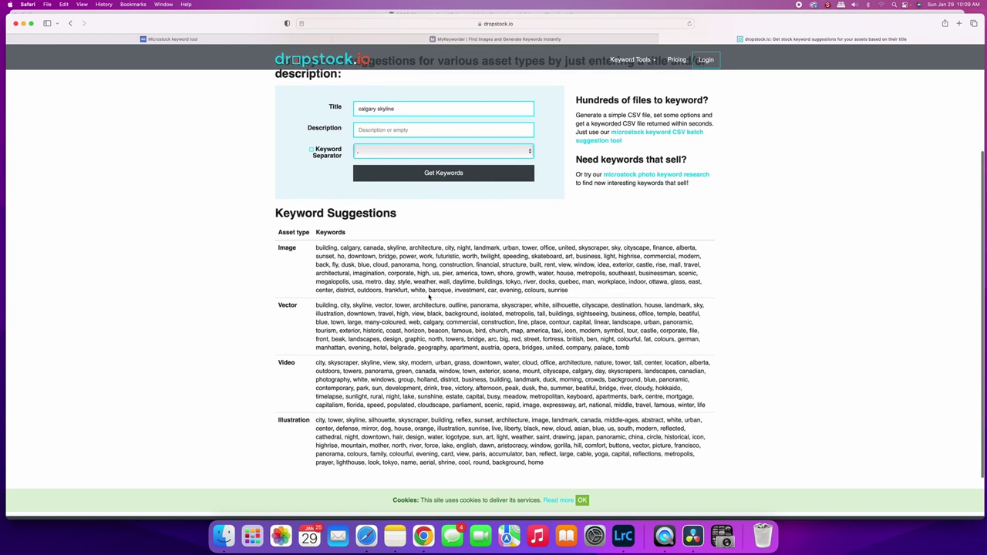
{"action": "scroll", "coordinate": [322, 285], "scroll_direction": "up", "scroll_amount": 1}
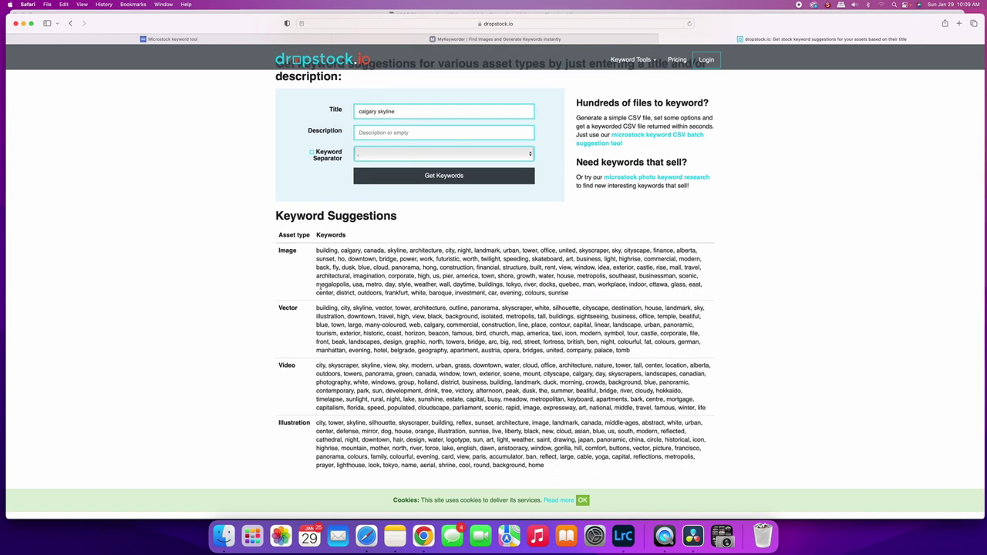
{"action": "scroll", "coordinate": [368, 285], "scroll_direction": "up", "scroll_amount": 1}
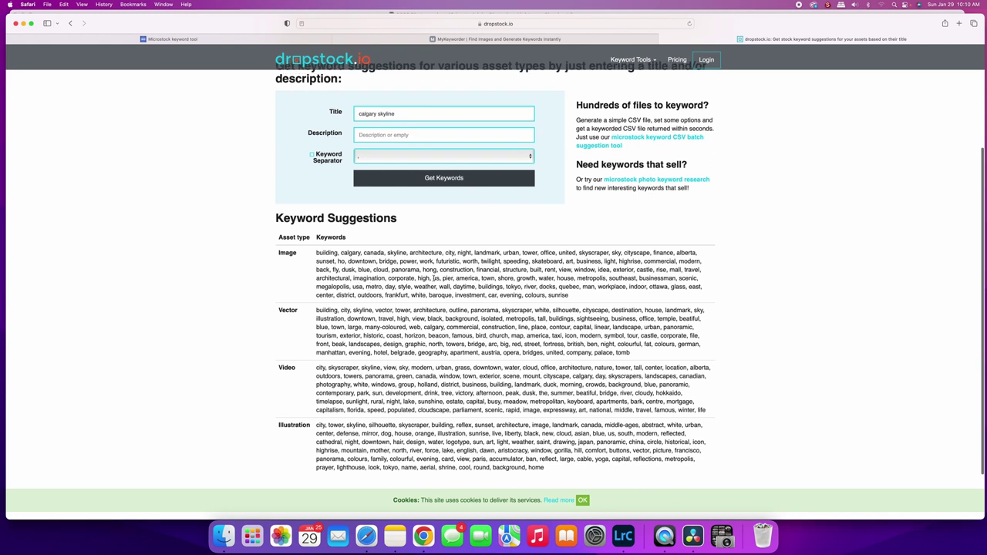
{"action": "scroll", "coordinate": [445, 278], "scroll_direction": "up", "scroll_amount": 2}
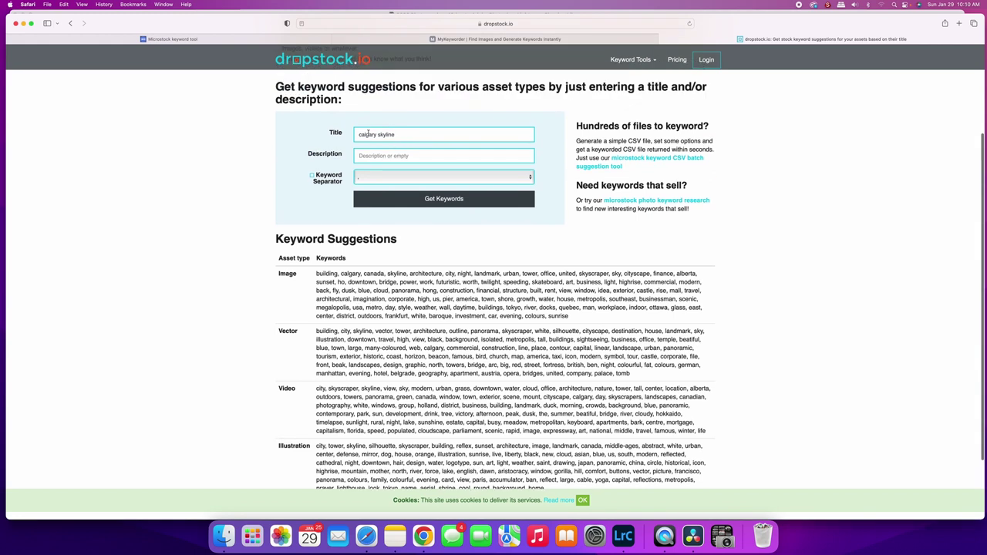
- Cut the title down to 'calgary' by deleting 'skyline', then fetch new keyword suggestions
{"action": "left_click_drag", "start_coordinate": [398, 135], "coordinate": [378, 135]}
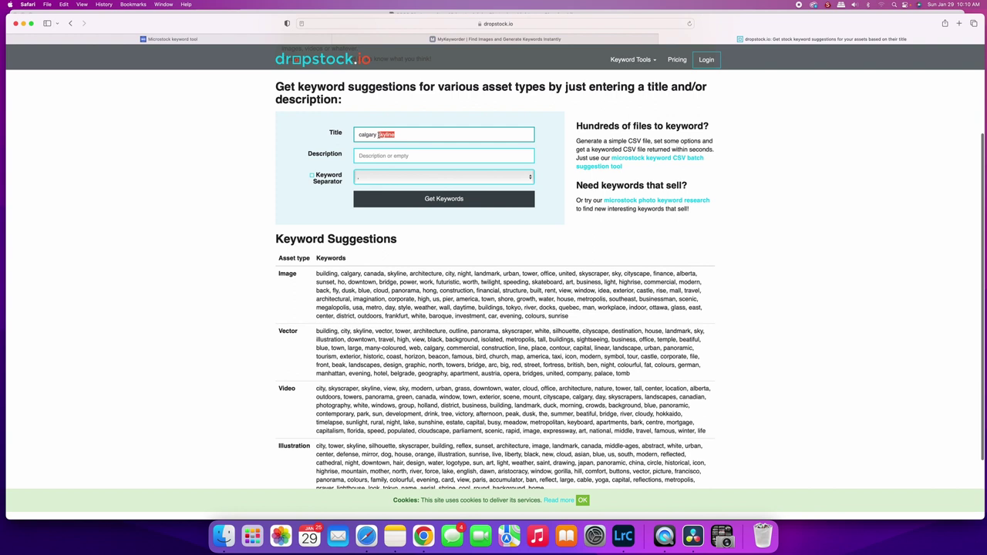
{"action": "key", "text": "BackSpace"}
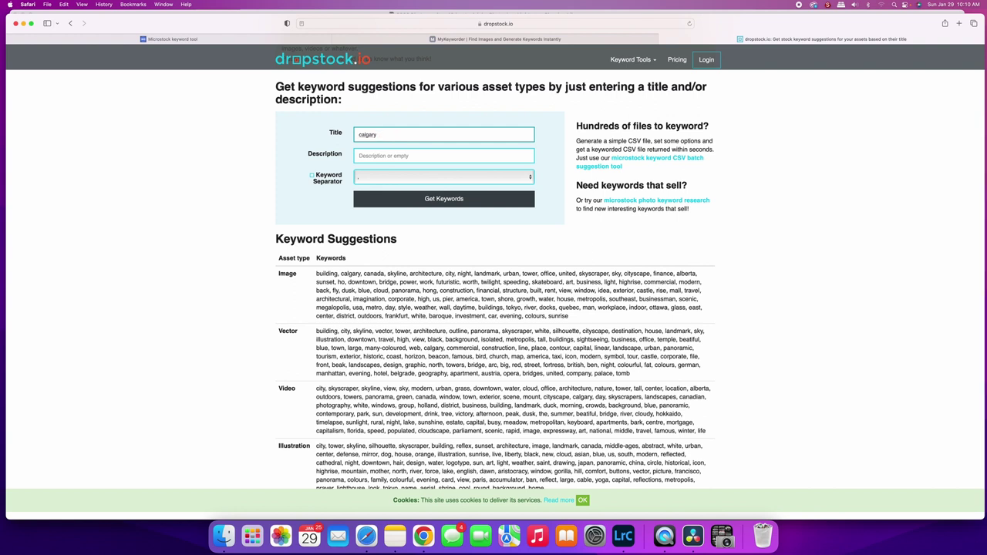
{"action": "key", "text": "super+z"}
{"action": "key", "text": "BackSpace"}
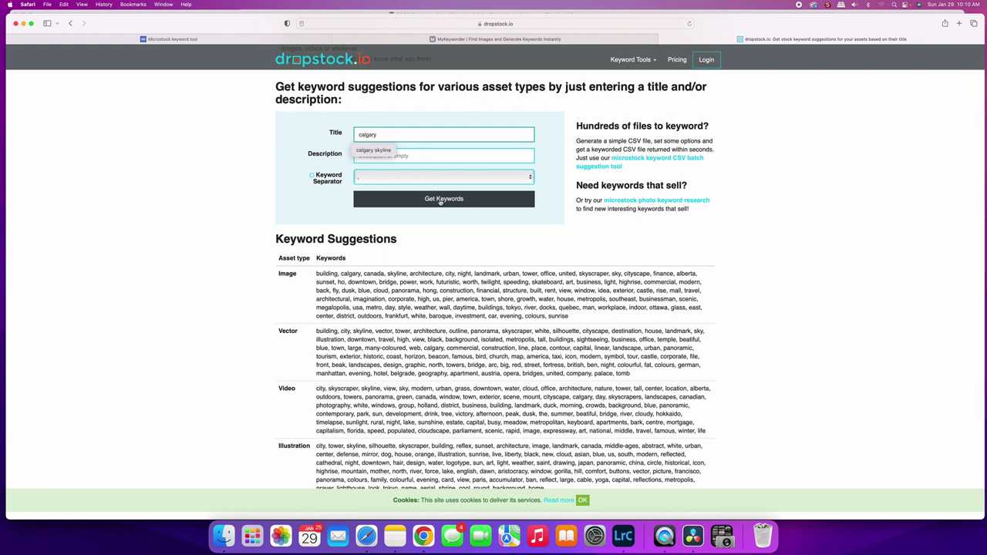
{"action": "left_click", "coordinate": [440, 202]}
- Inspect the Image keywords america, budapest and bear in the regenerated results
{"action": "scroll", "coordinate": [438, 205], "scroll_direction": "down", "scroll_amount": 3}
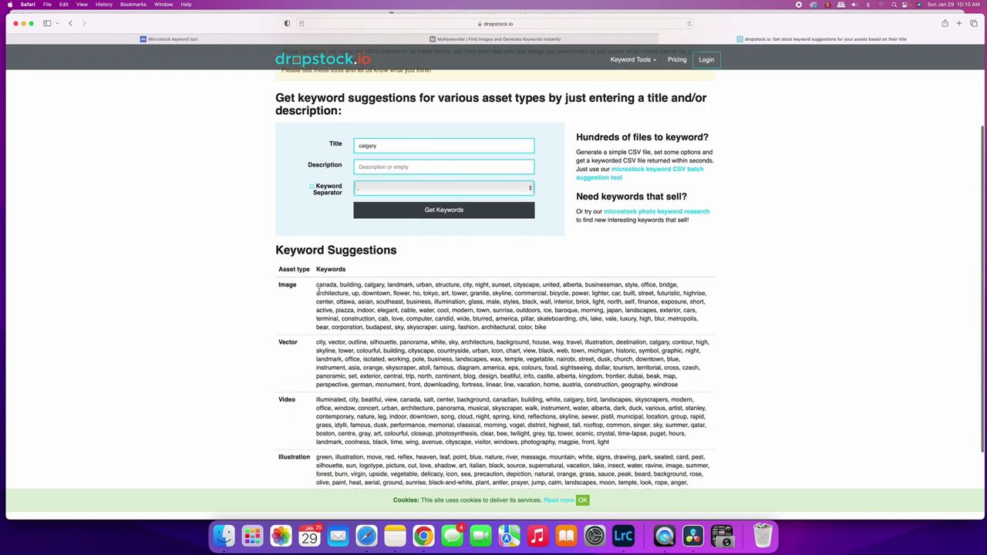
{"action": "scroll", "coordinate": [324, 289], "scroll_direction": "down", "scroll_amount": 1}
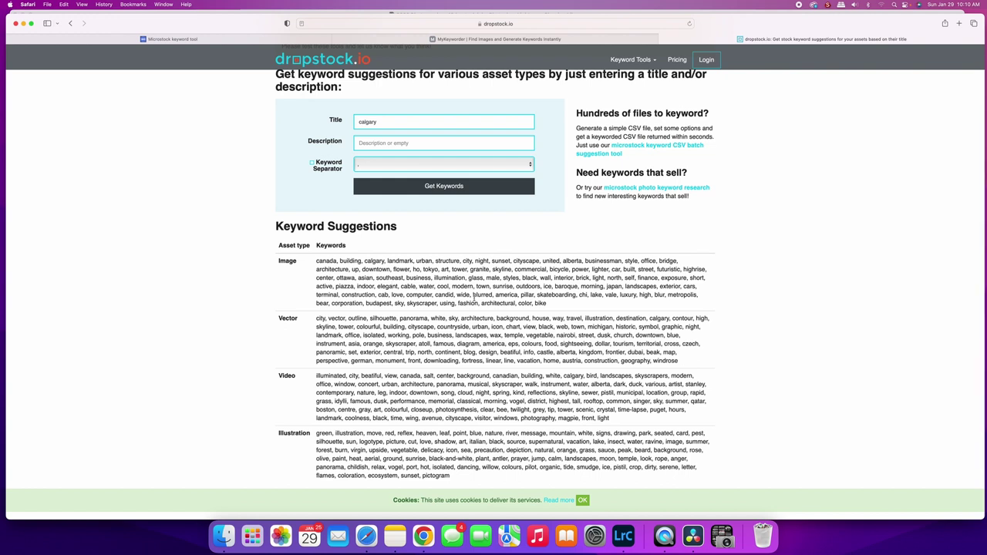
{"action": "double_click", "coordinate": [506, 295]}
{"action": "double_click", "coordinate": [371, 303]}
{"action": "scroll", "coordinate": [362, 301], "scroll_direction": "down", "scroll_amount": 2}
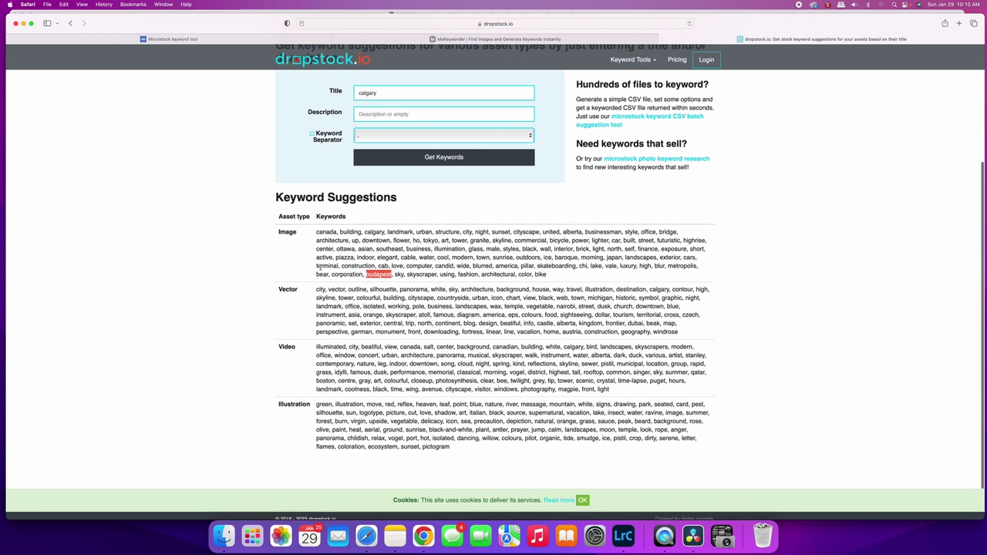
{"action": "left_click", "coordinate": [317, 273]}
{"action": "double_click", "coordinate": [318, 274]}
{"action": "left_click", "coordinate": [318, 274]}
- Inspect the word illustration among the Illustration keywords
{"action": "scroll", "coordinate": [317, 321], "scroll_direction": "down", "scroll_amount": 2}
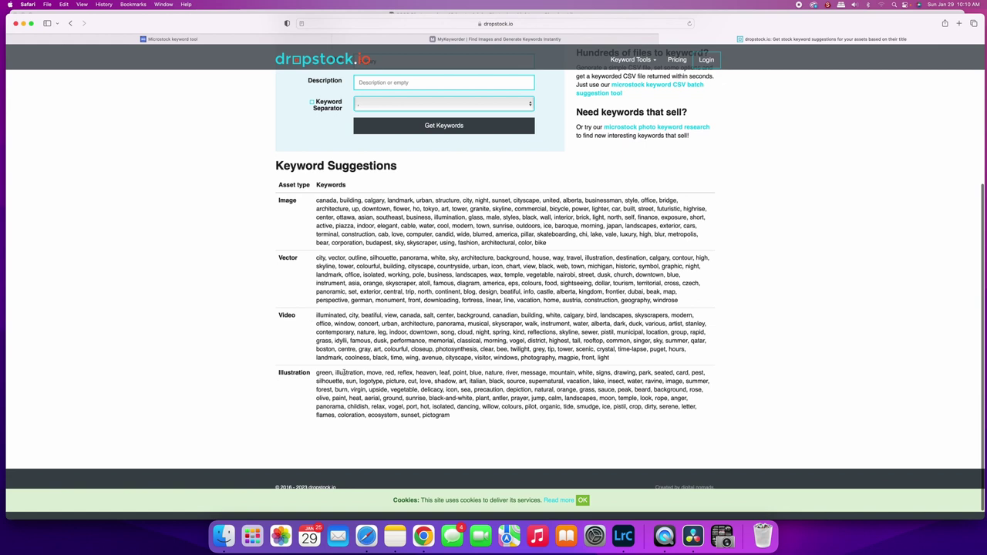
{"action": "double_click", "coordinate": [347, 373]}
{"action": "left_click", "coordinate": [354, 373]}
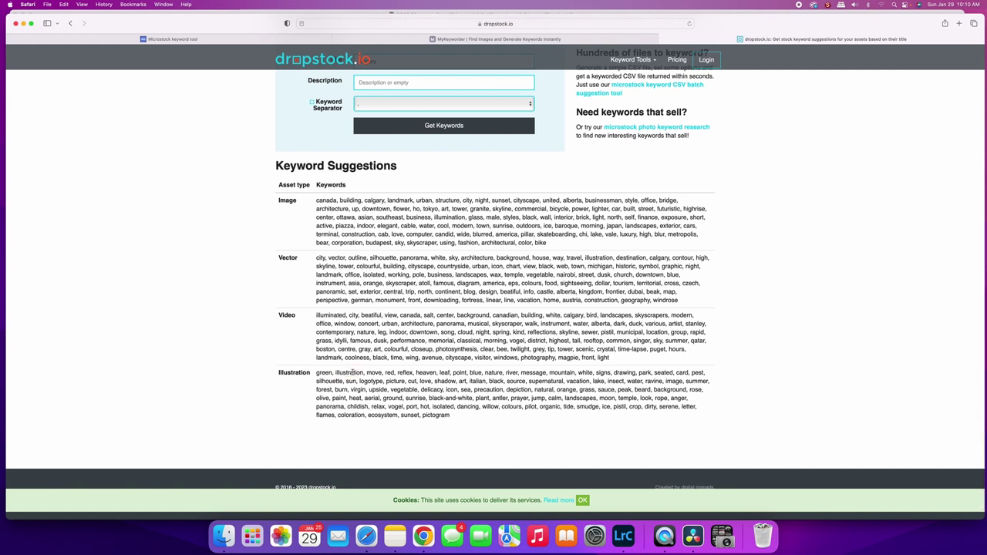
{"action": "double_click", "coordinate": [354, 373]}
{"action": "scroll", "coordinate": [562, 294], "scroll_direction": "up", "scroll_amount": 1}
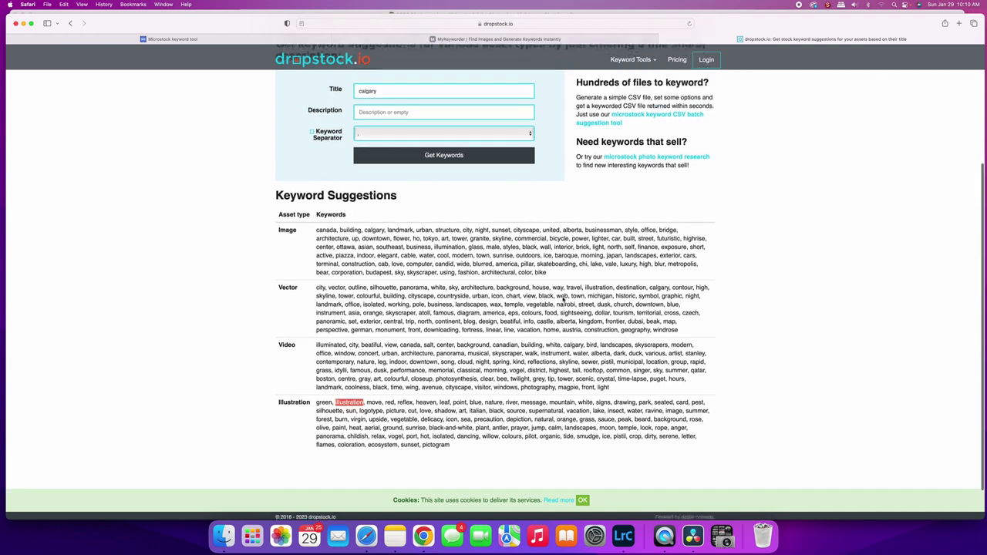
{"action": "scroll", "coordinate": [561, 276], "scroll_direction": "up", "scroll_amount": 2}
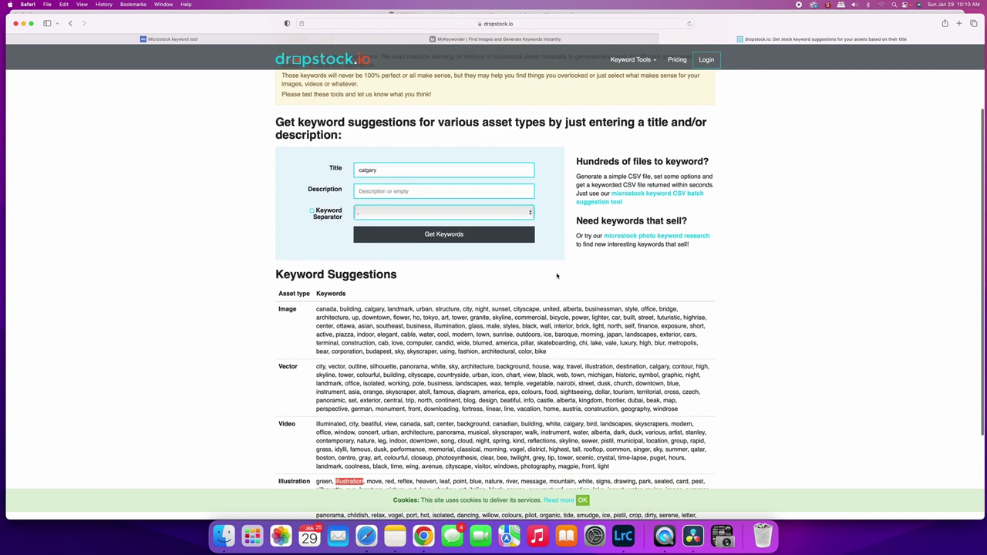
{"action": "scroll", "coordinate": [557, 274], "scroll_direction": "down", "scroll_amount": 2}
{"action": "scroll", "coordinate": [556, 273], "scroll_direction": "down", "scroll_amount": 1}
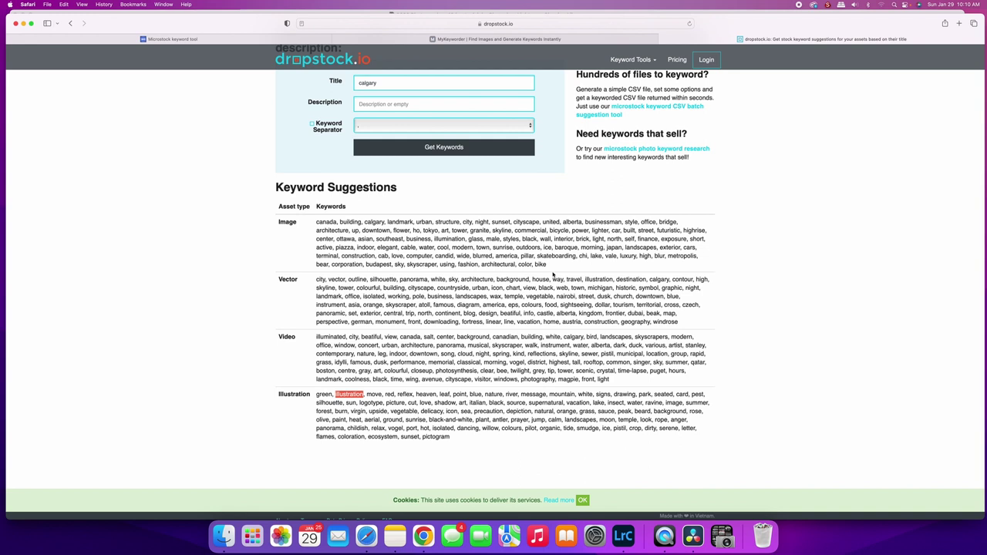
- Enter the description 'view calgary skyline in evening' and regenerate the keyword suggestions
{"action": "left_click", "coordinate": [414, 104]}
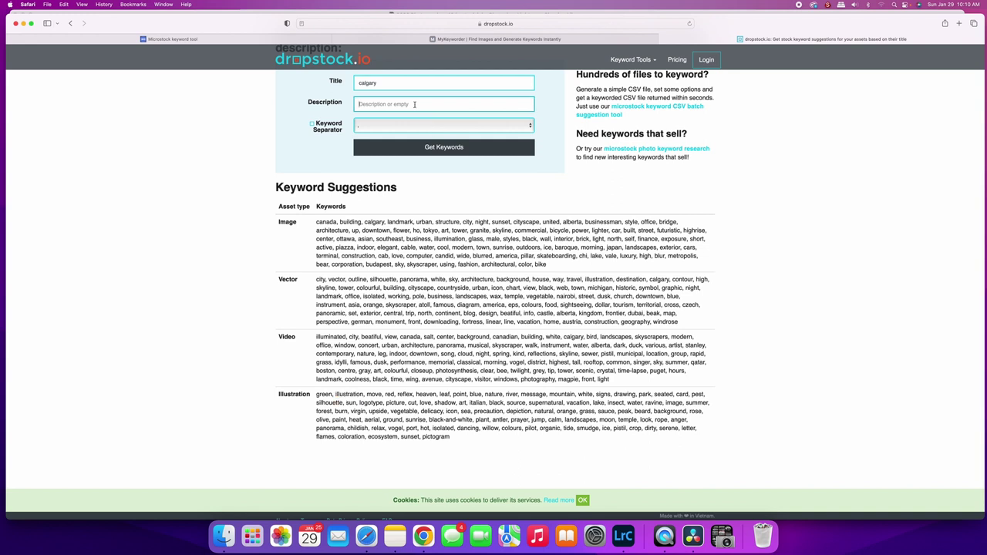
{"action": "type", "text": "view salgary skyline in evening"}
{"action": "left_click", "coordinate": [474, 152]}
- Review the new results and select the whole block of Image keywords
{"action": "scroll", "coordinate": [474, 158], "scroll_direction": "down", "scroll_amount": 2}
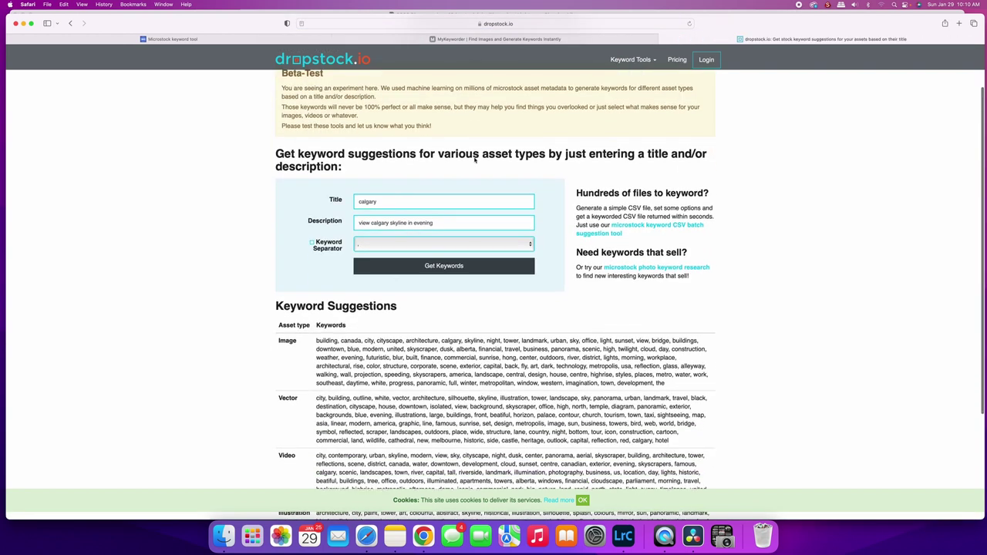
{"action": "scroll", "coordinate": [435, 351], "scroll_direction": "down", "scroll_amount": 1}
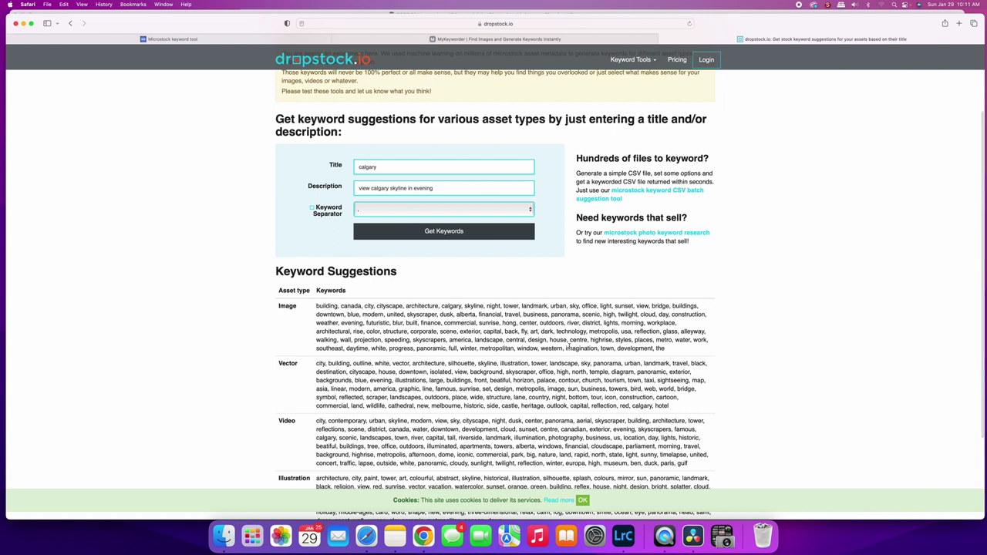
{"action": "scroll", "coordinate": [618, 329], "scroll_direction": "up", "scroll_amount": 1}
{"action": "scroll", "coordinate": [586, 322], "scroll_direction": "down", "scroll_amount": 3}
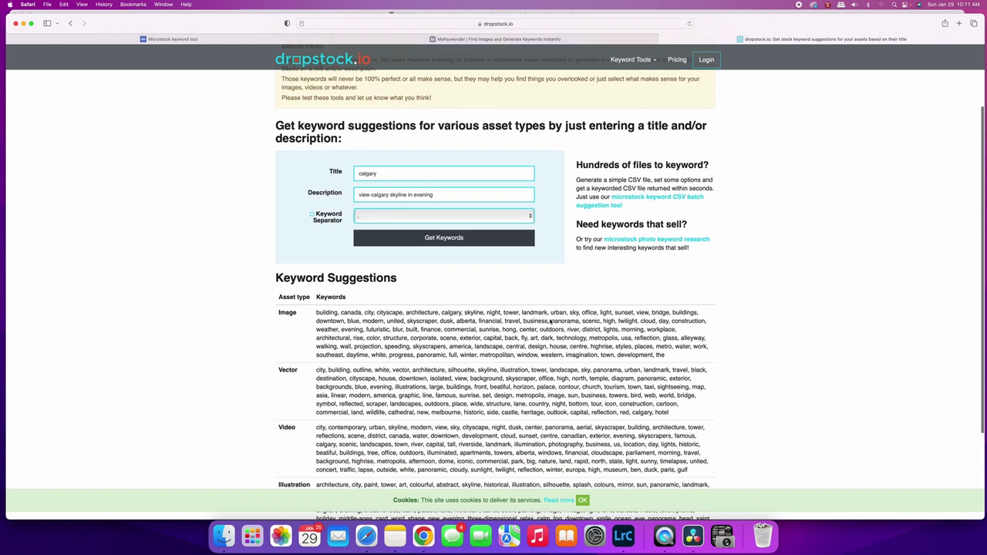
{"action": "scroll", "coordinate": [570, 313], "scroll_direction": "up", "scroll_amount": 2}
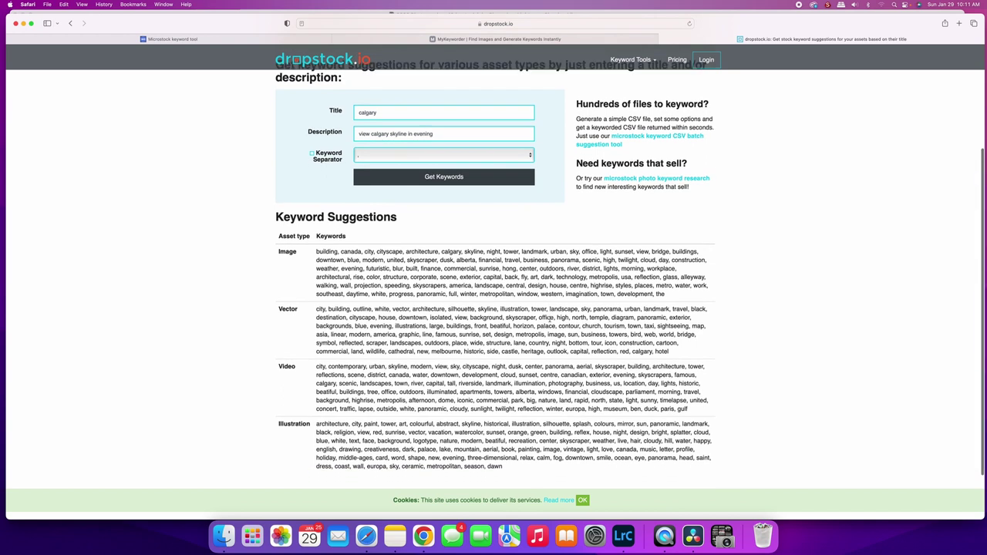
{"action": "left_click_drag", "start_coordinate": [662, 318], "coordinate": [317, 276]}
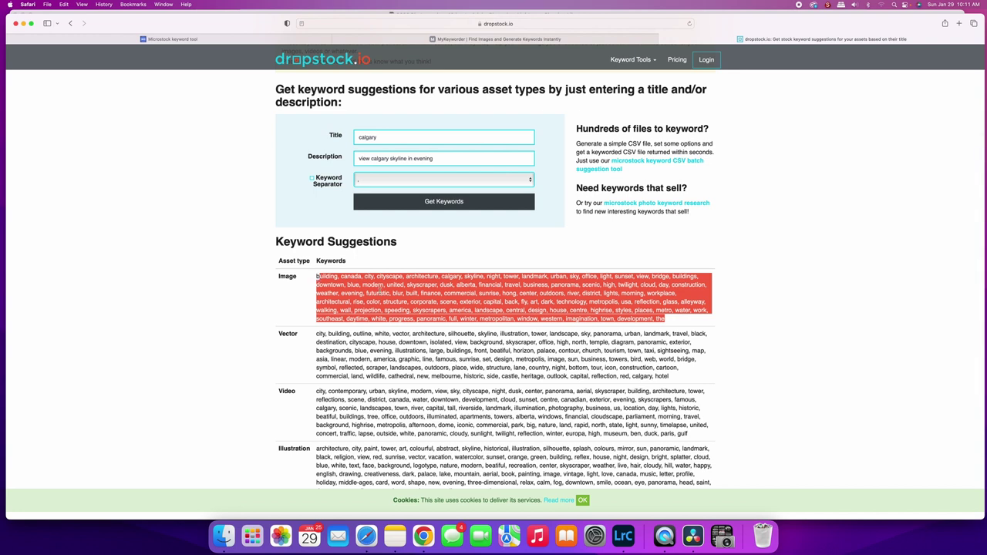
- Pick out the word art in the Image keywords and browse the remaining results
{"action": "left_click", "coordinate": [522, 301]}
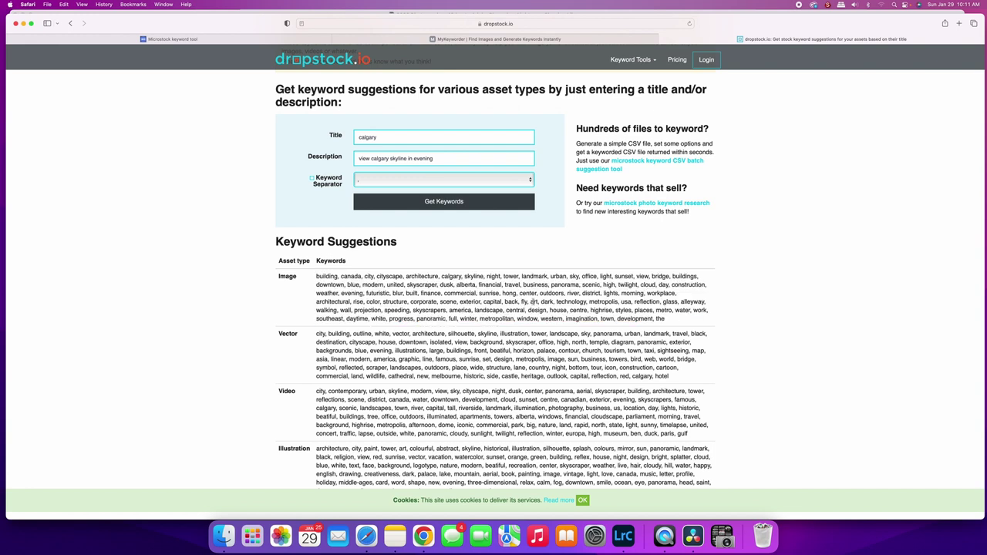
{"action": "double_click", "coordinate": [535, 302]}
{"action": "scroll", "coordinate": [535, 301], "scroll_direction": "down", "scroll_amount": 2}
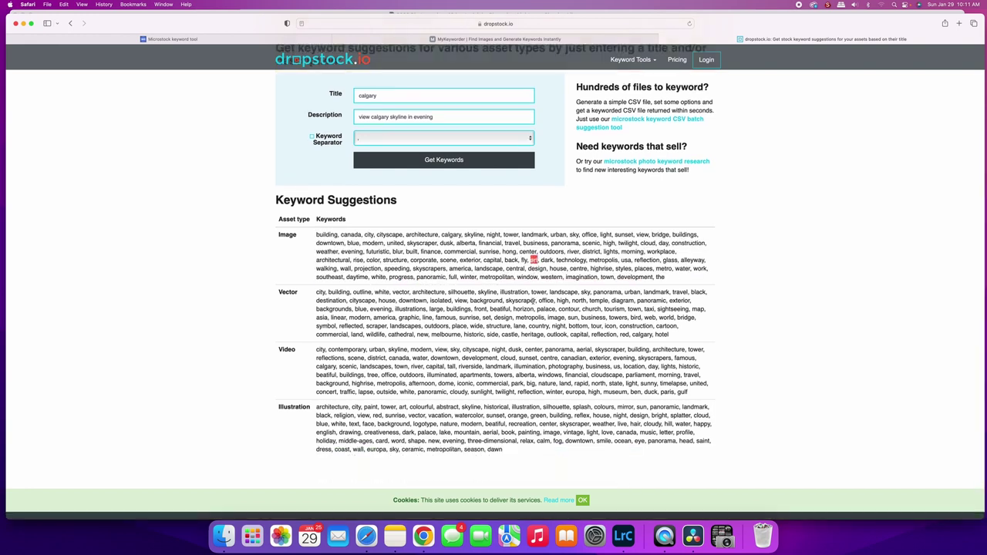
{"action": "scroll", "coordinate": [534, 302], "scroll_direction": "up", "scroll_amount": 1}
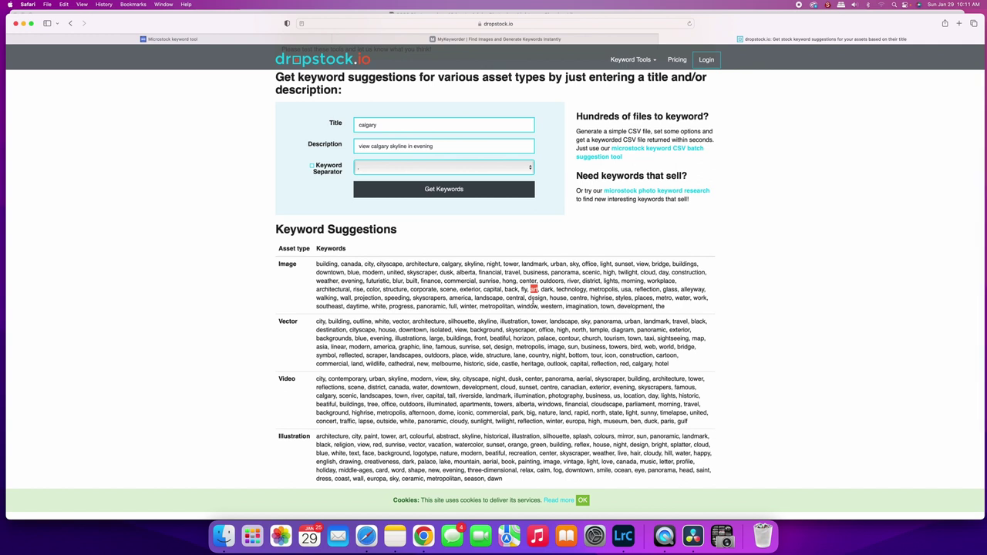
{"action": "scroll", "coordinate": [533, 304], "scroll_direction": "up", "scroll_amount": 5}
{"action": "scroll", "coordinate": [561, 278], "scroll_direction": "down", "scroll_amount": 3}
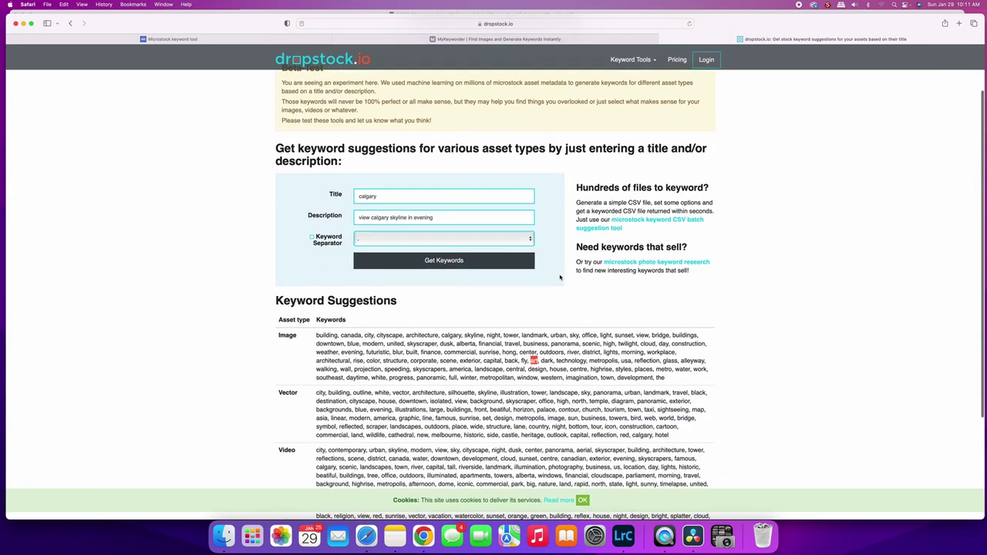
{"action": "scroll", "coordinate": [561, 278], "scroll_direction": "up", "scroll_amount": 3}
{"action": "scroll", "coordinate": [560, 278], "scroll_direction": "down", "scroll_amount": 8}
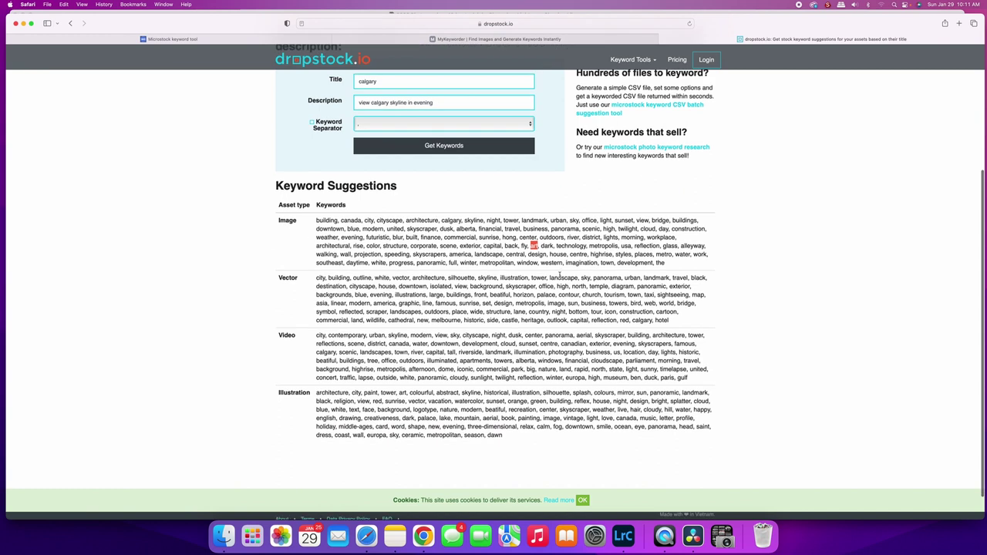
- Return to the 'Microstock keyword tool' tab to view the 25-term statue keyword list
{"action": "left_click", "coordinate": [190, 38]}
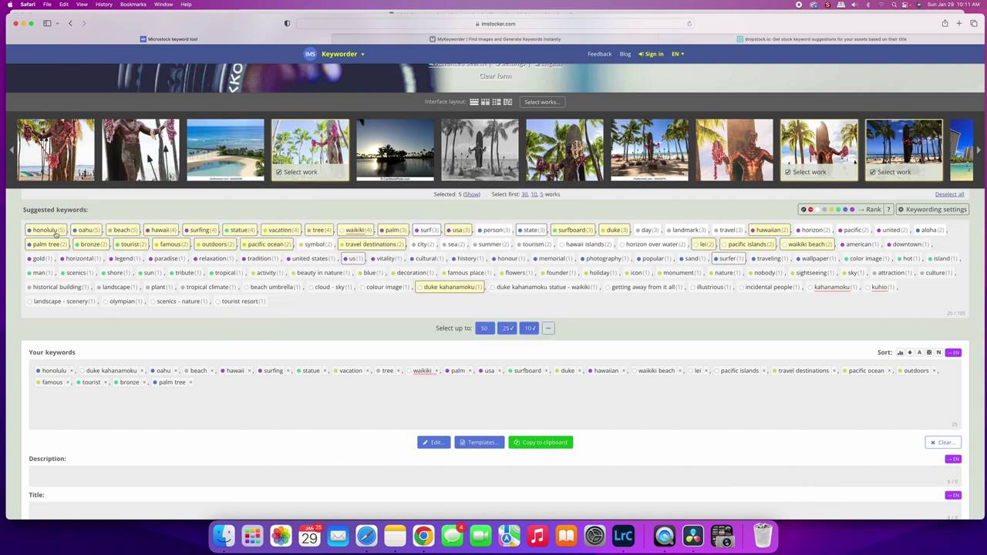
{"action": "mouse_move", "coordinate": [63, 231]}
- Append the custom keyword 'kuhio beach park' to the keyword list, making 26 terms
{"action": "type", "text": "kuhio"}
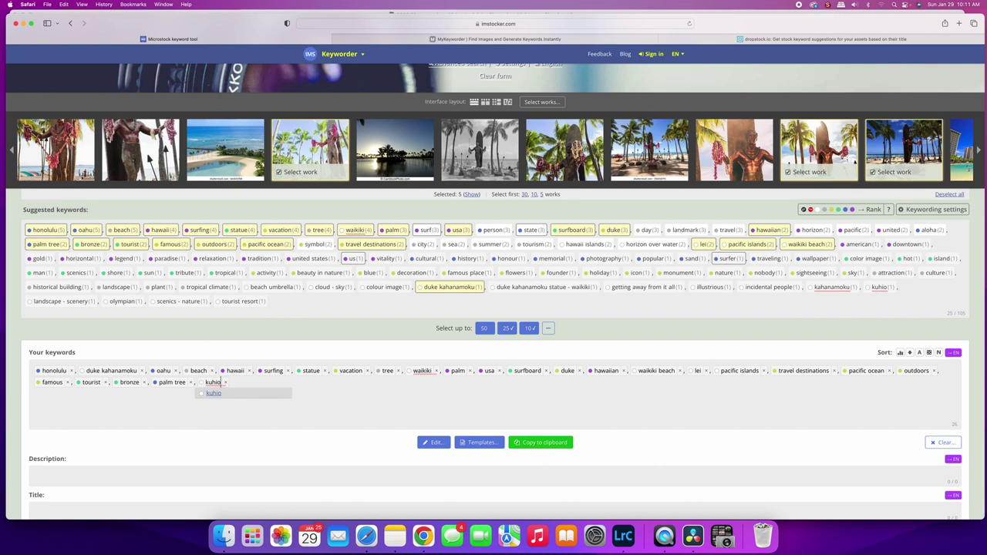
{"action": "key", "text": "Return"}
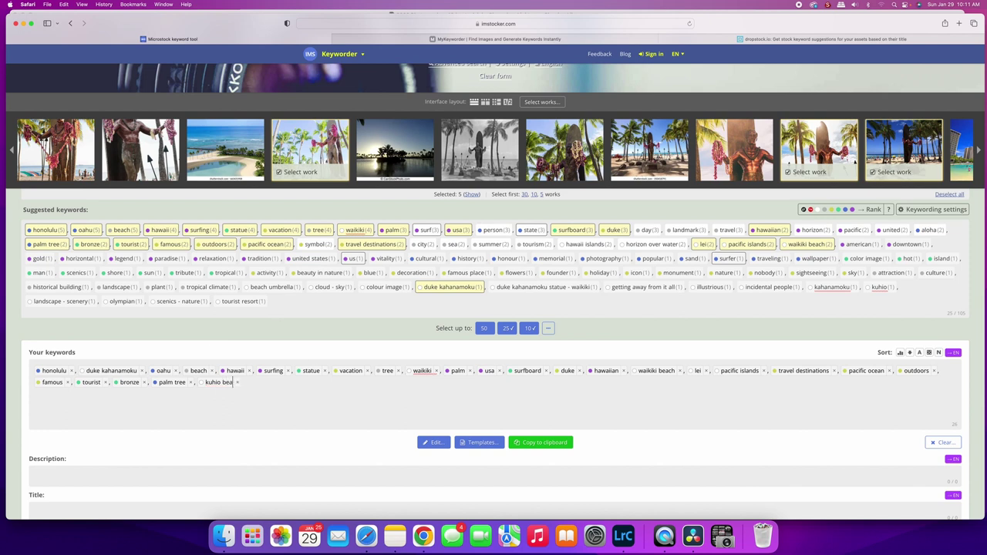
{"action": "type", "text": "ch park"}
{"action": "scroll", "coordinate": [343, 357], "scroll_direction": "up", "scroll_amount": 1}
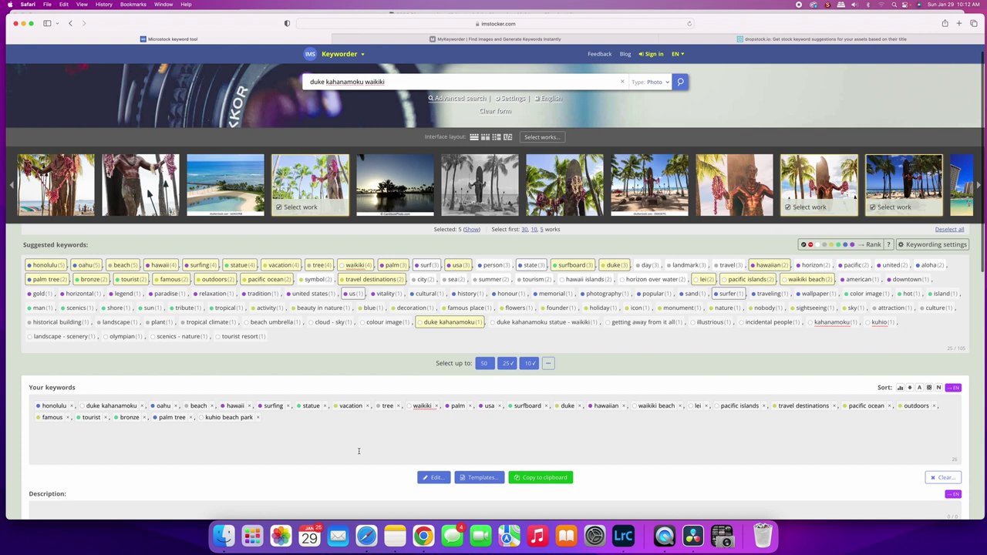